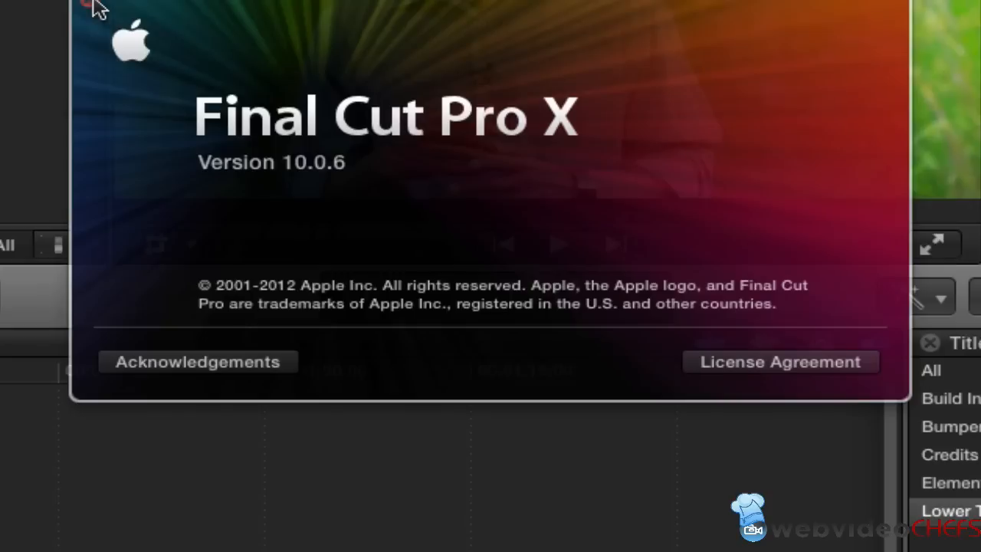
Close the About window and hide the Titles browser
{"action": "left_click", "coordinate": [89, 4]}
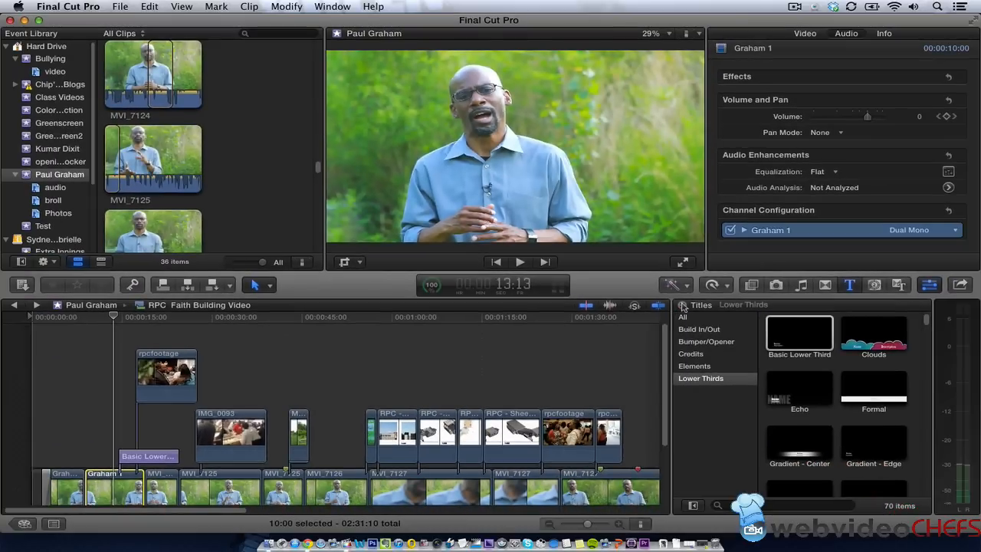
{"action": "left_click", "coordinate": [682, 305]}
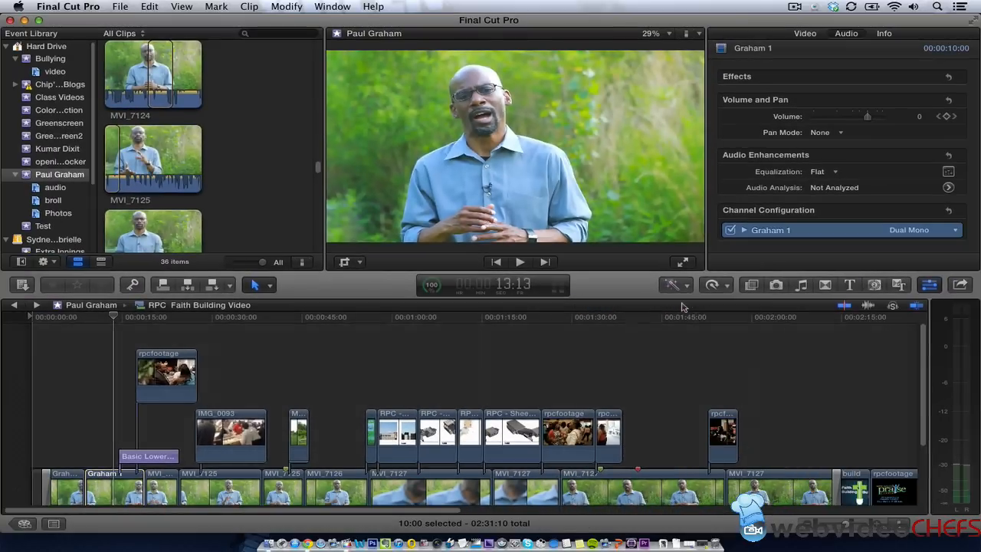
Expand the audio components of the second speaker clip in the primary storyline and select its mono 2 component
{"action": "left_click_drag", "start_coordinate": [924, 350], "coordinate": [925, 387]}
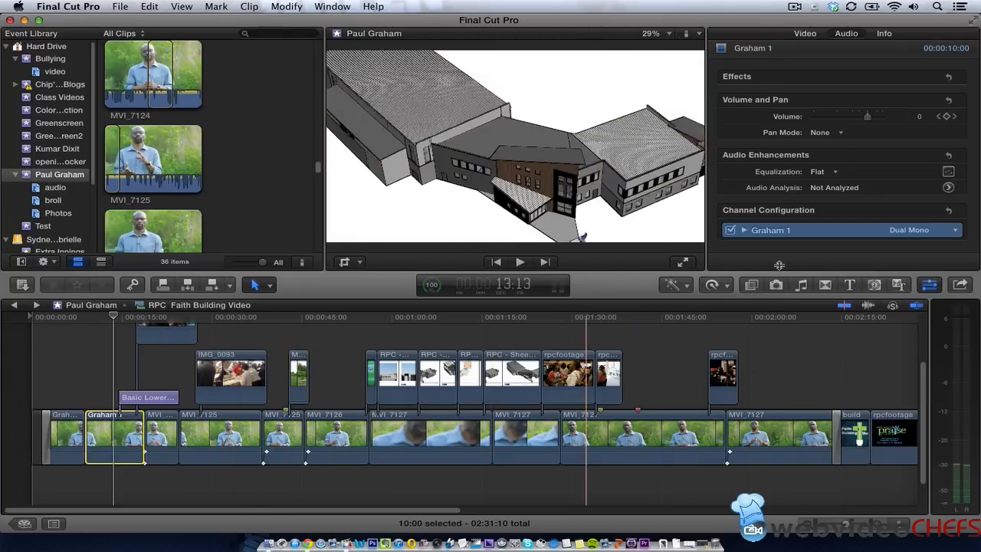
{"action": "right_click", "coordinate": [118, 442]}
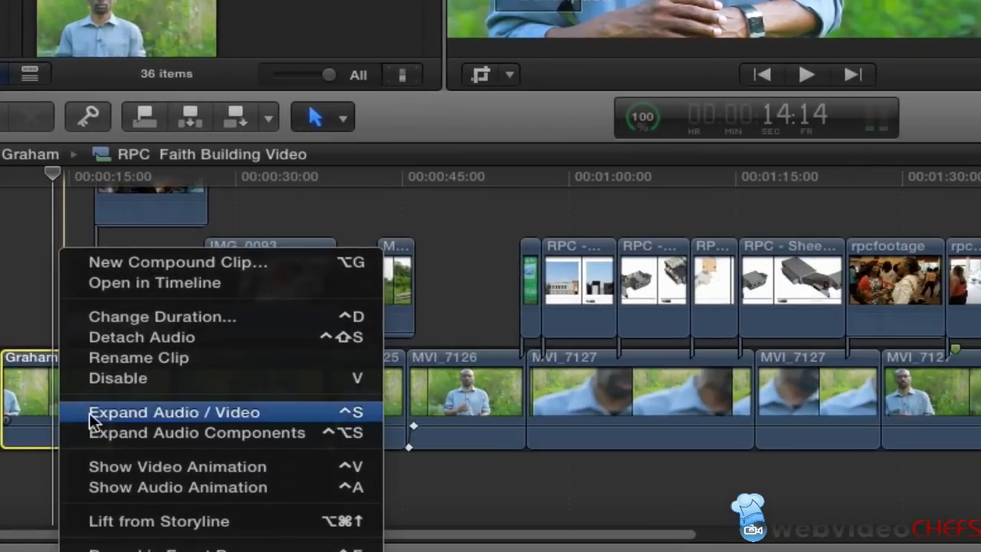
{"action": "left_click", "coordinate": [175, 433]}
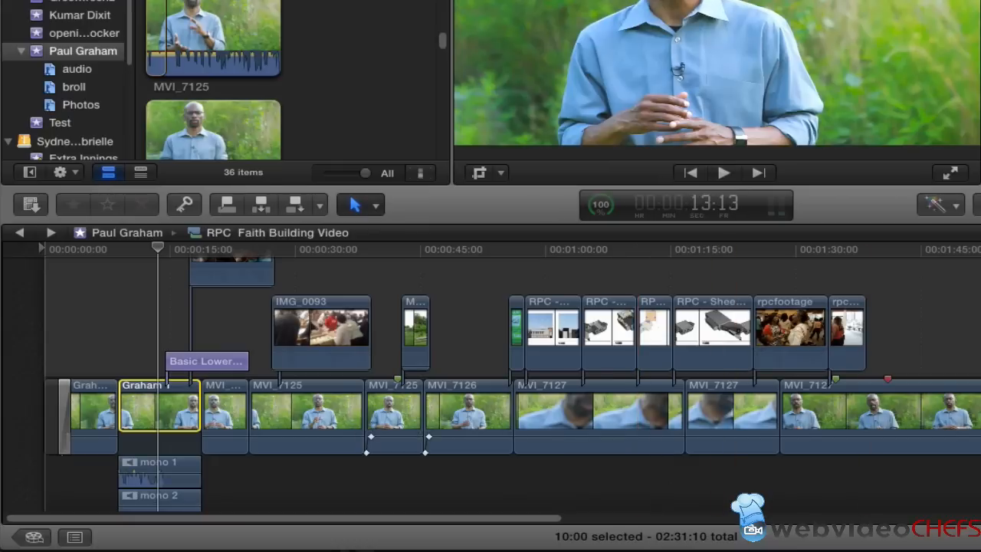
{"action": "scroll", "coordinate": [511, 380], "scroll_direction": "down", "scroll_amount": 3}
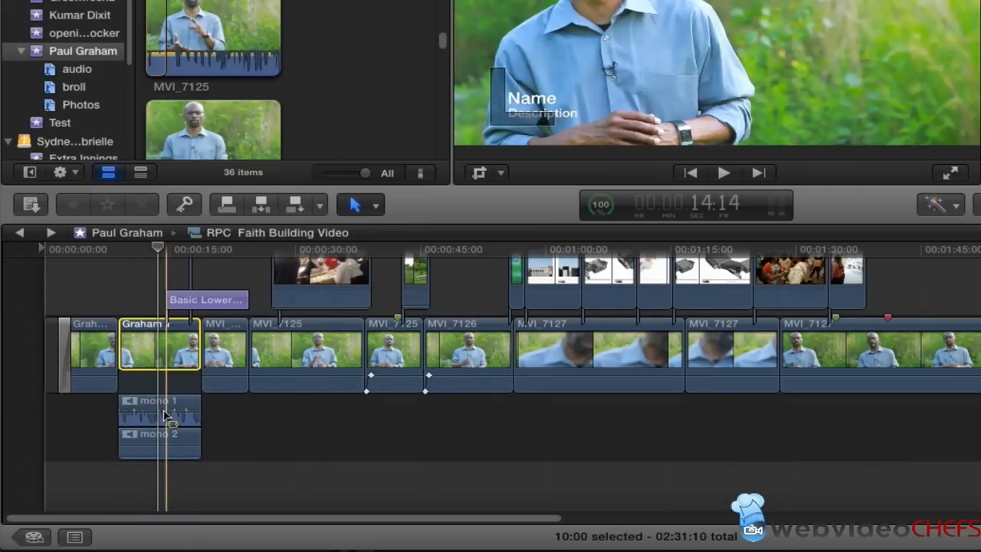
{"action": "left_click", "coordinate": [164, 440]}
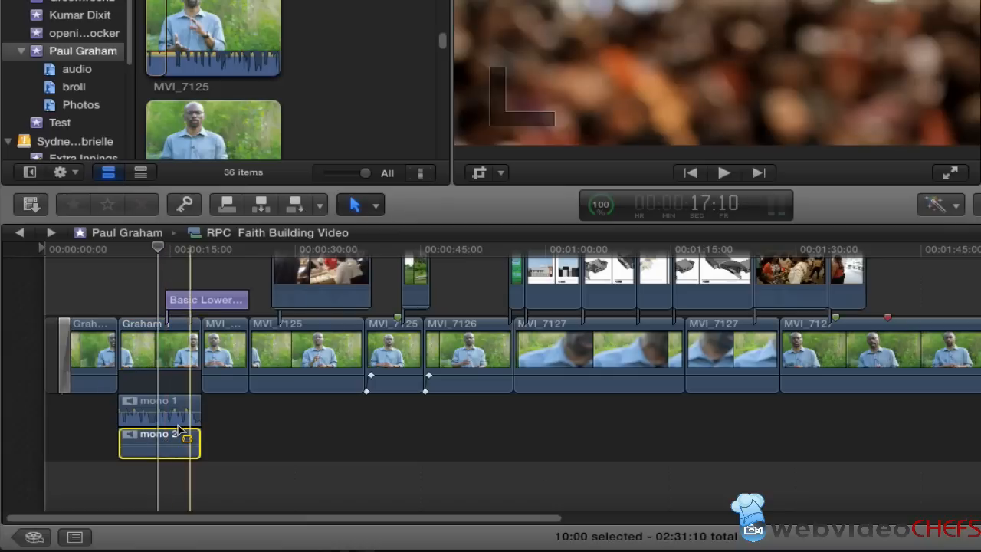
Select a range of about three seconds near the start of the mono 1 component and add volume keyframes at the range edges
{"action": "key", "text": "super+equal"}
{"action": "key", "text": "super+equal"}
{"action": "key", "text": "super+equal"}
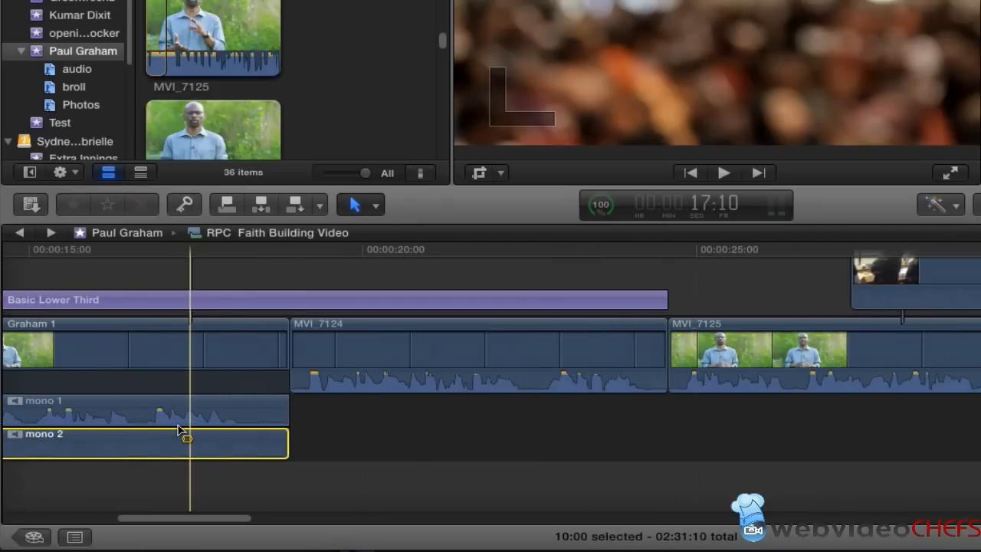
{"action": "left_click_drag", "start_coordinate": [213, 519], "coordinate": [161, 519]}
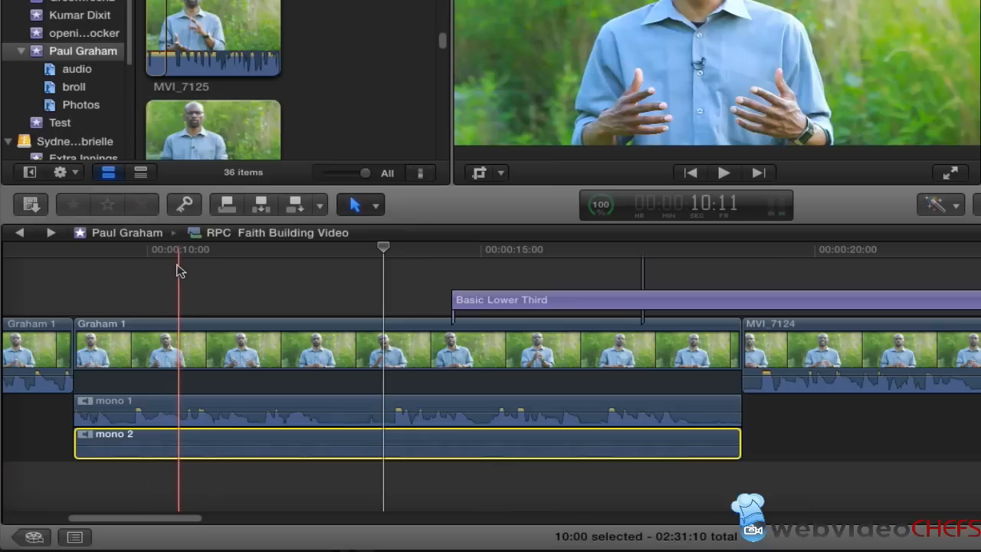
{"action": "left_click", "coordinate": [105, 251]}
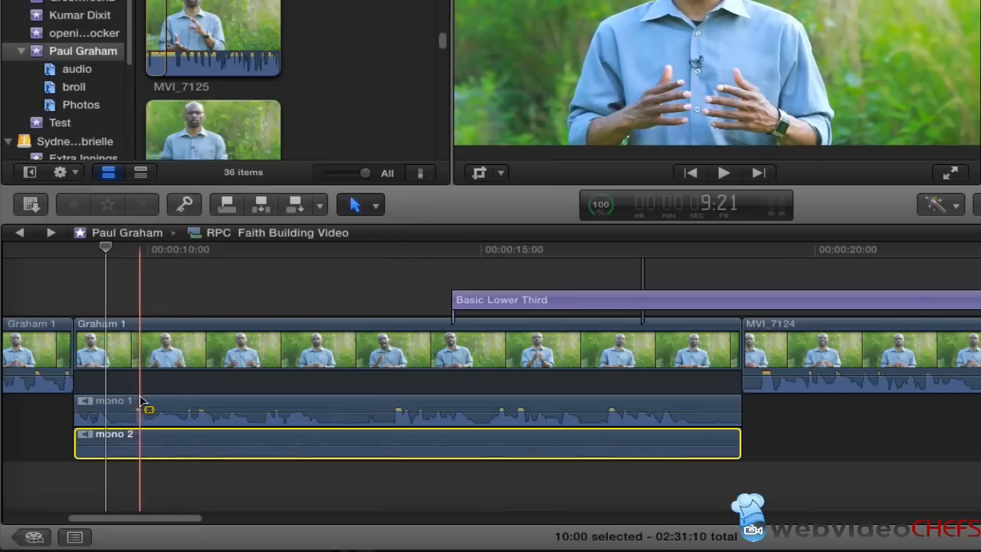
{"action": "left_click_drag", "start_coordinate": [134, 407], "coordinate": [337, 431]}
{"action": "mouse_move", "coordinate": [291, 414]}
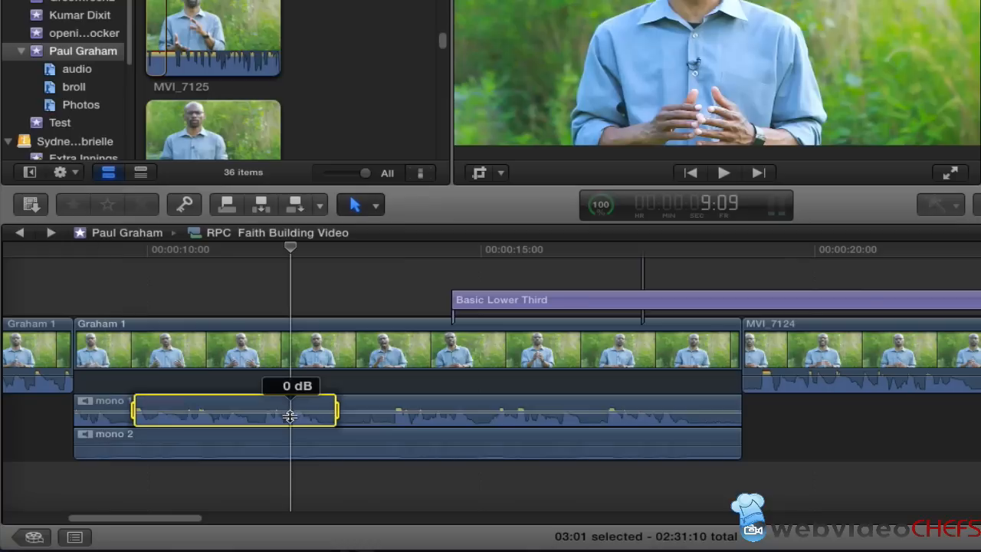
{"action": "left_click_drag", "start_coordinate": [289, 414], "coordinate": [296, 412]}
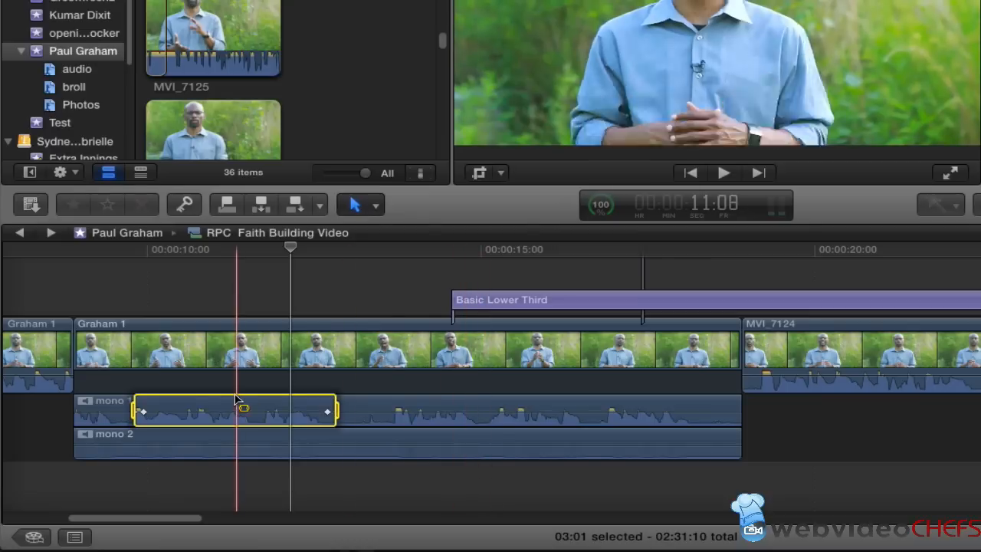
Rename the mono 1 audio component as Main Audio and leave that component selected
{"action": "right_click", "coordinate": [108, 401]}
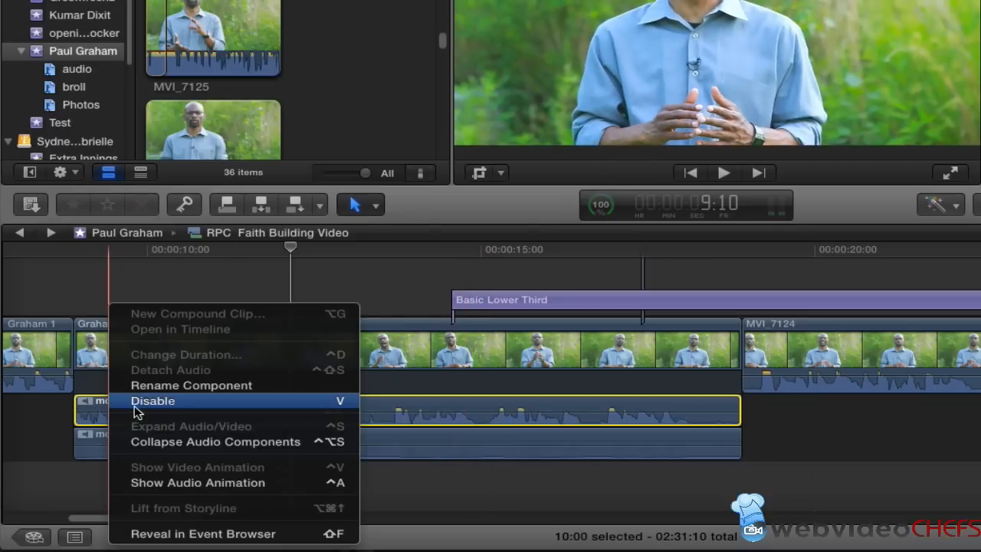
{"action": "left_click", "coordinate": [170, 389]}
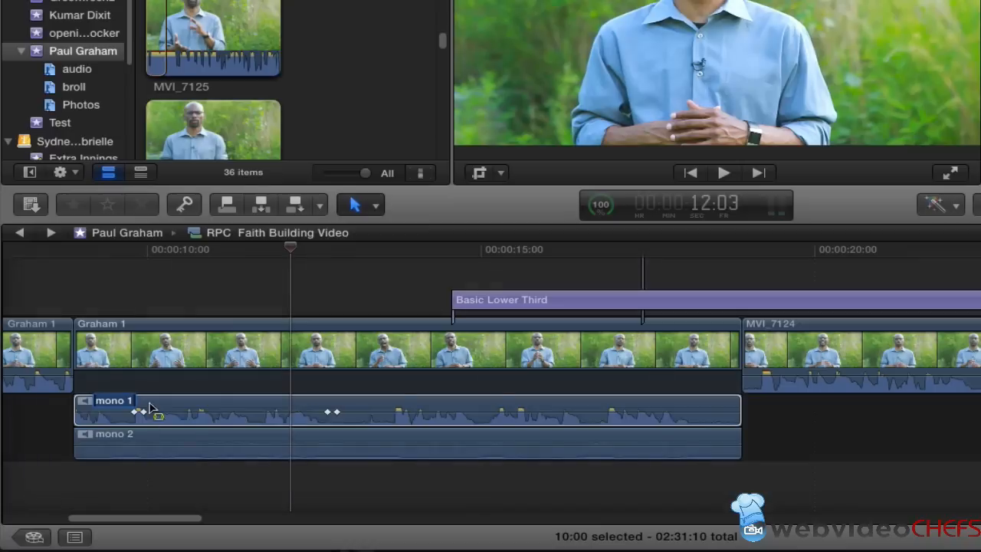
{"action": "type", "text": "Main Audio"}
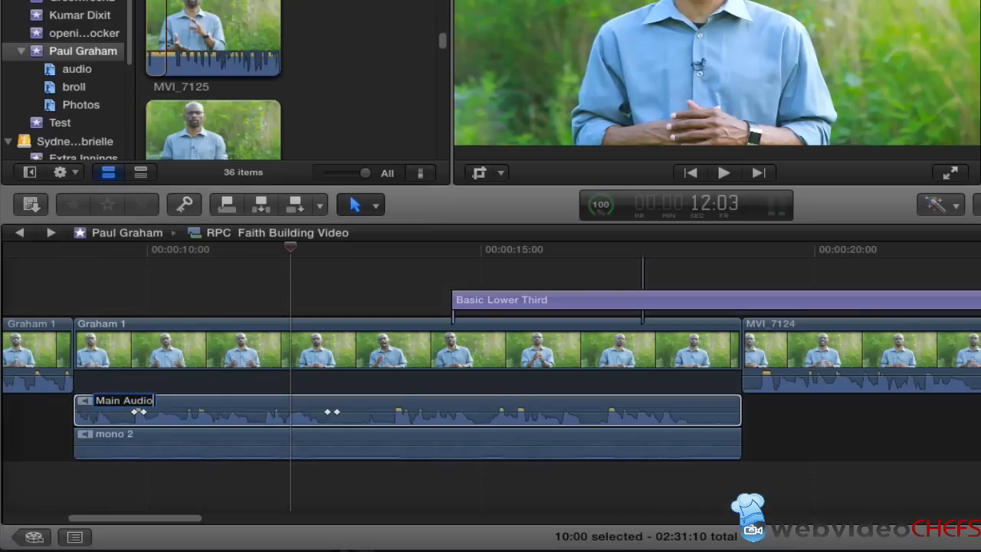
{"action": "key", "text": "Return"}
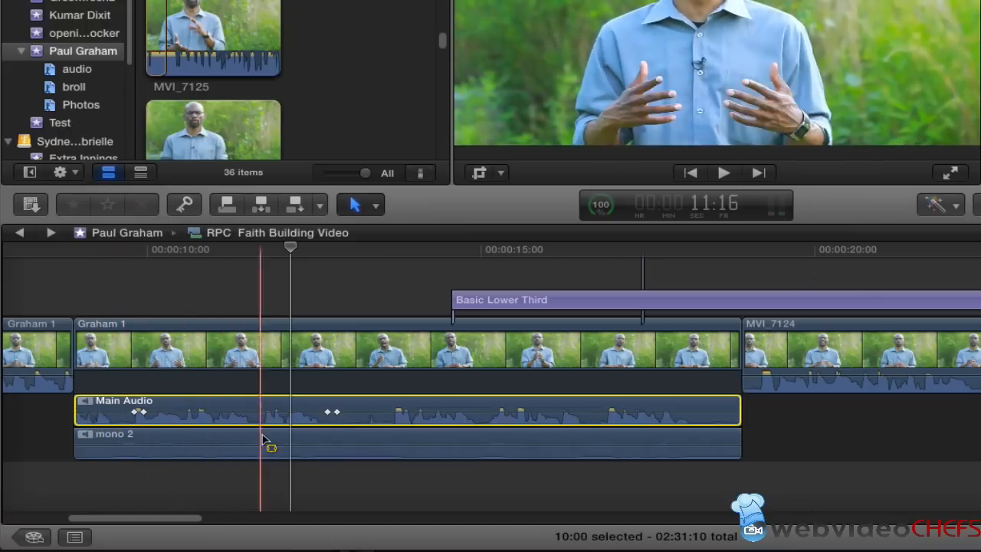
{"action": "left_click", "coordinate": [287, 443]}
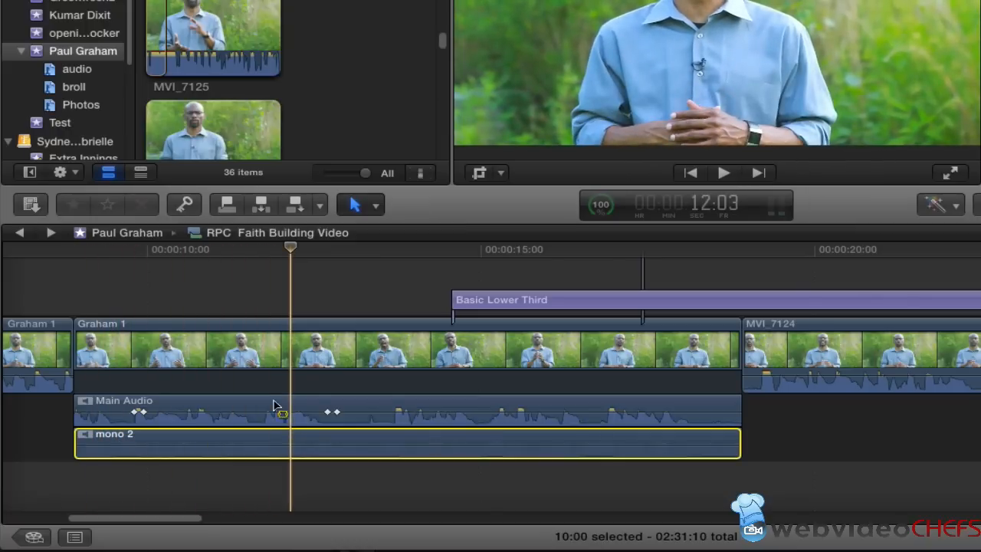
{"action": "left_click", "coordinate": [270, 403]}
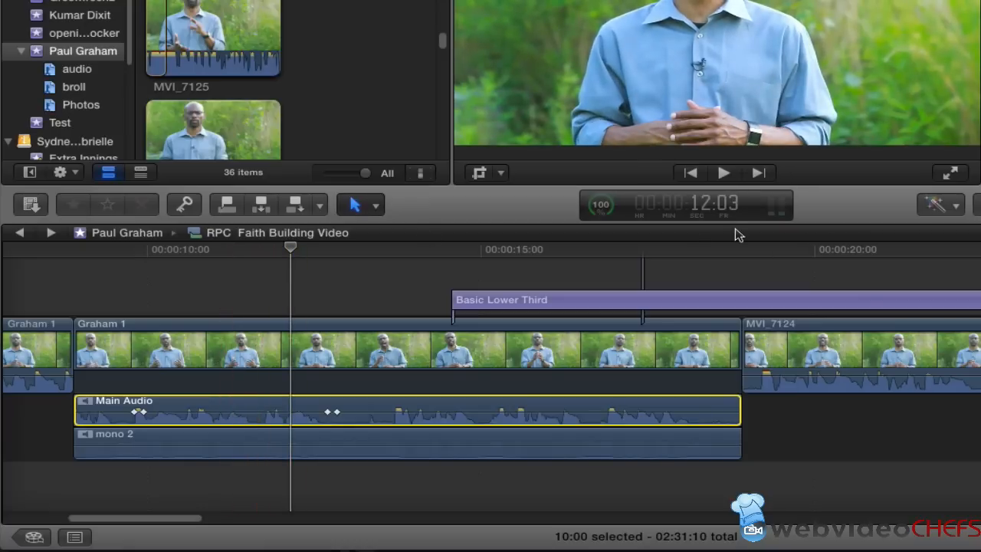
Try to move the speaker clip with the expanded audio components along the timeline, and undo the move
{"action": "scroll", "coordinate": [836, 458], "scroll_direction": "up", "scroll_amount": 3}
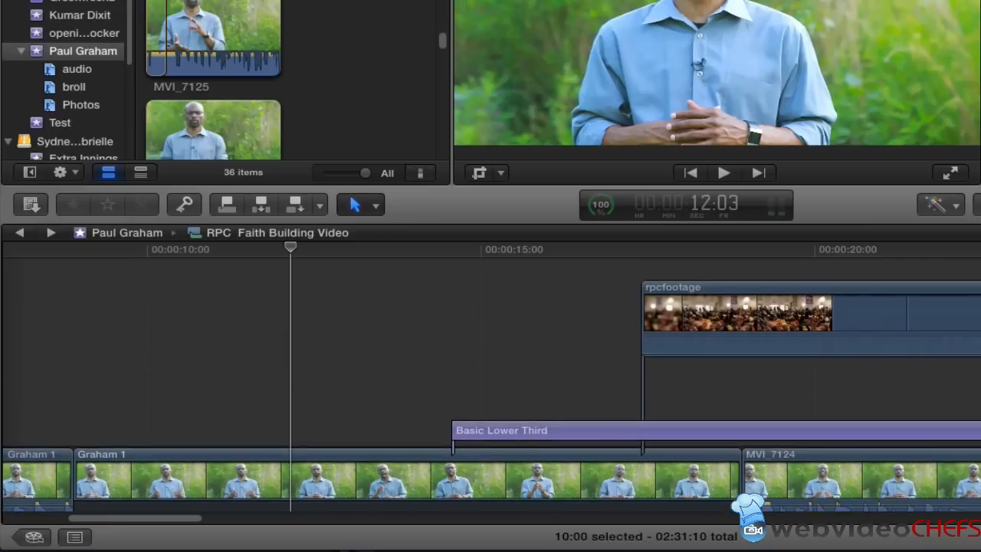
{"action": "key", "text": "super+minus"}
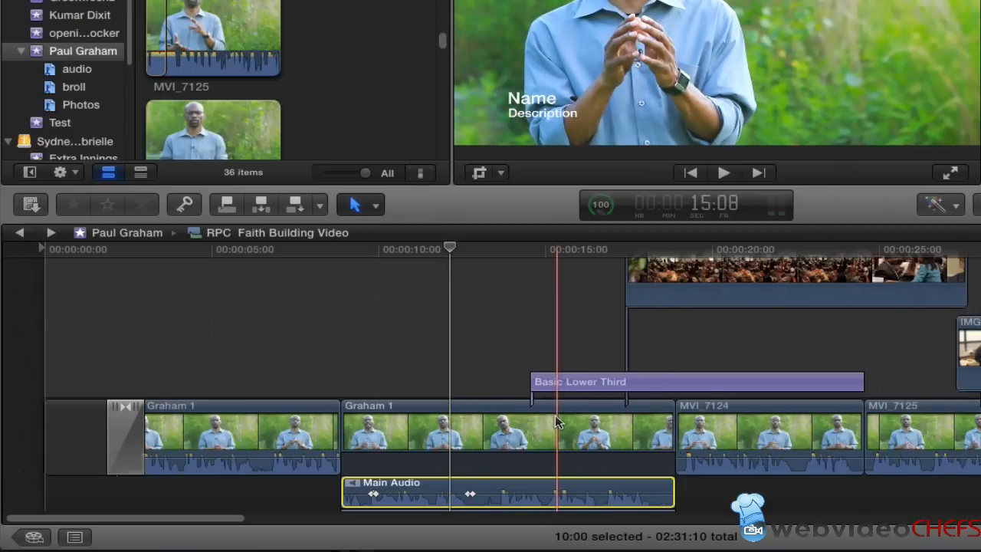
{"action": "mouse_move", "coordinate": [554, 415]}
{"action": "left_mouse_down"}
{"action": "mouse_move", "coordinate": [730, 406]}
{"action": "mouse_move", "coordinate": [528, 422]}
{"action": "mouse_move", "coordinate": [774, 427]}
{"action": "mouse_move", "coordinate": [613, 432]}
{"action": "mouse_move", "coordinate": [571, 423]}
{"action": "left_mouse_up"}
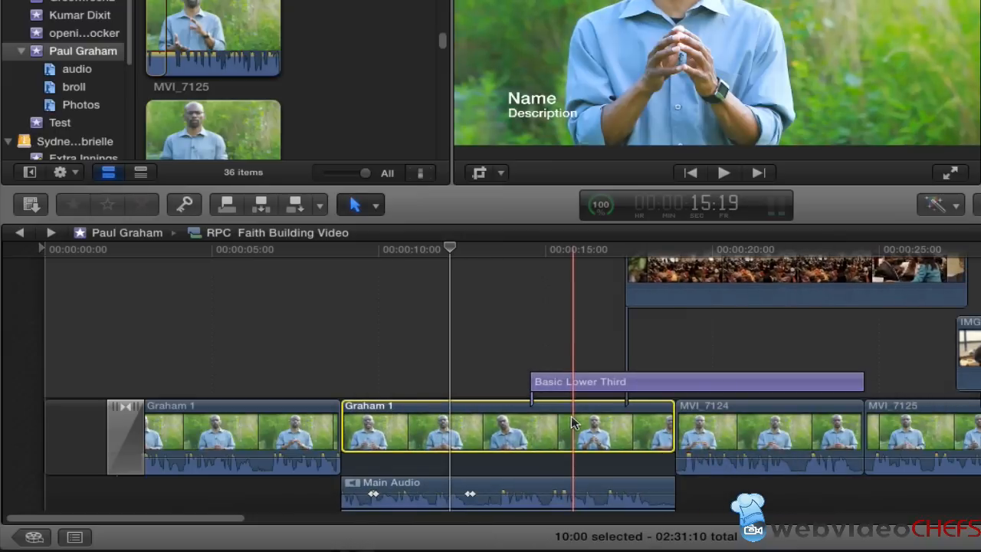
{"action": "left_click_drag", "start_coordinate": [571, 423], "coordinate": [648, 428]}
{"action": "key", "text": "super+z"}
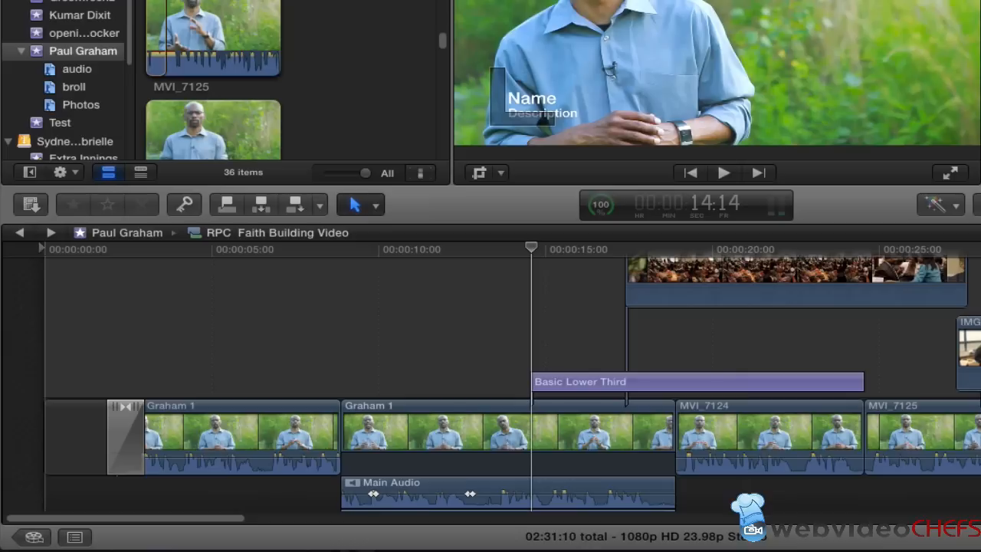
Hide the Inspector and place the playhead at about 5:22 within the first speaker clip
{"action": "key", "text": "super+4"}
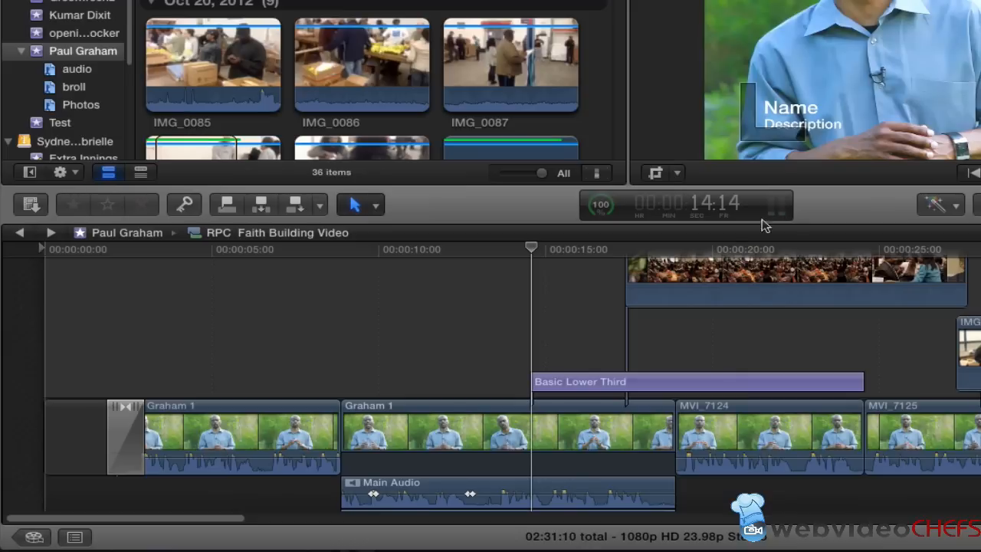
{"action": "left_click_drag", "start_coordinate": [403, 253], "coordinate": [243, 271]}
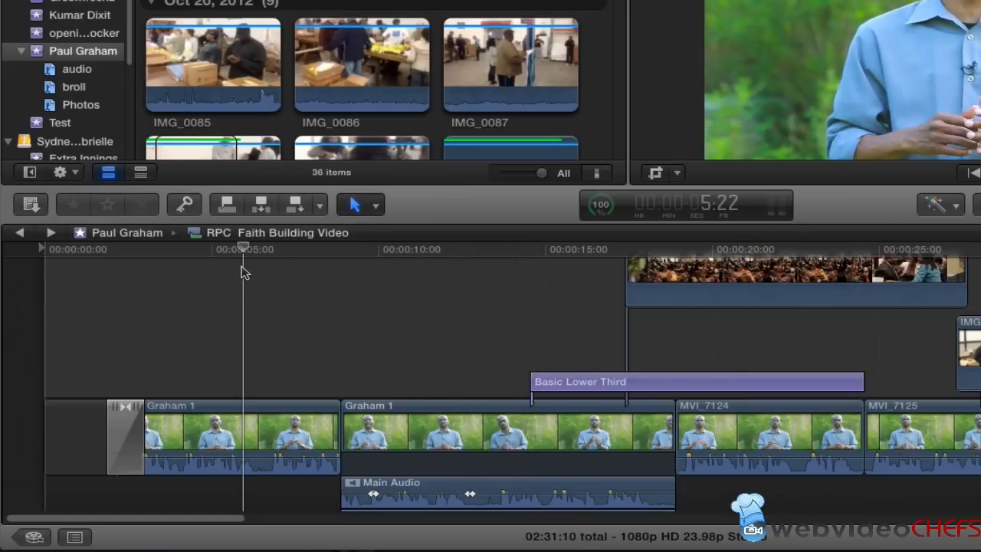
Insert a freeze frame at the playhead in the first speaker clip and shorten it to about 2 seconds
{"action": "left_click", "coordinate": [232, 404]}
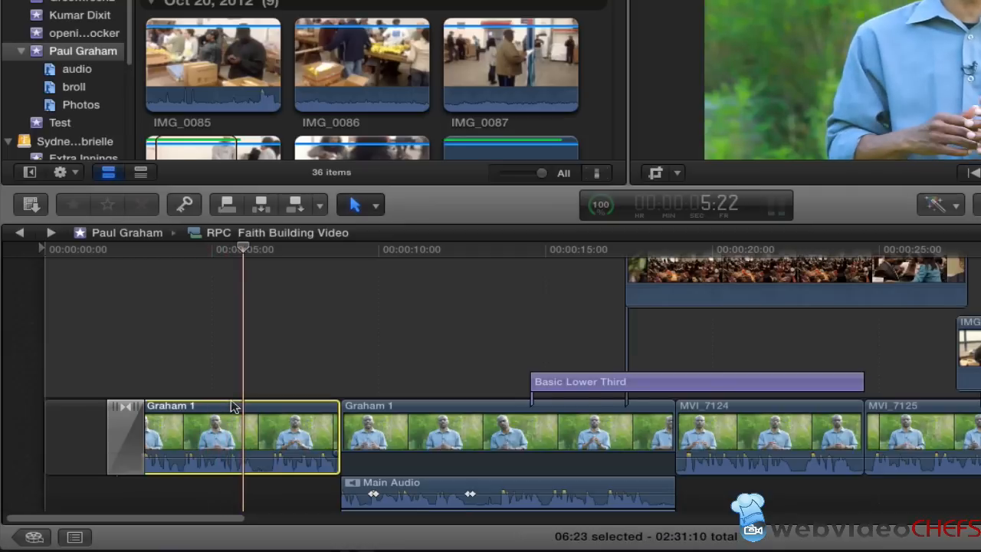
{"action": "key", "text": "alt+f"}
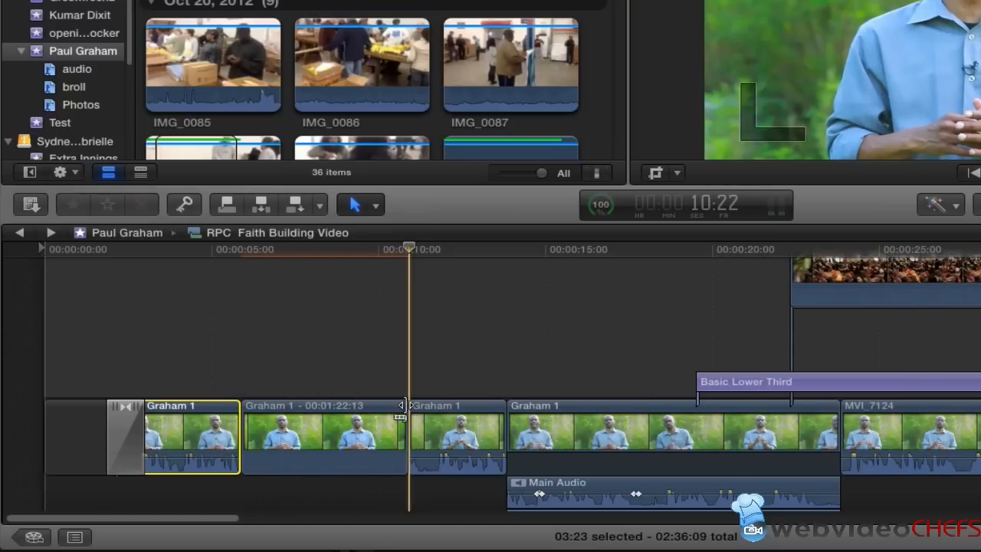
{"action": "left_click_drag", "start_coordinate": [407, 406], "coordinate": [308, 406]}
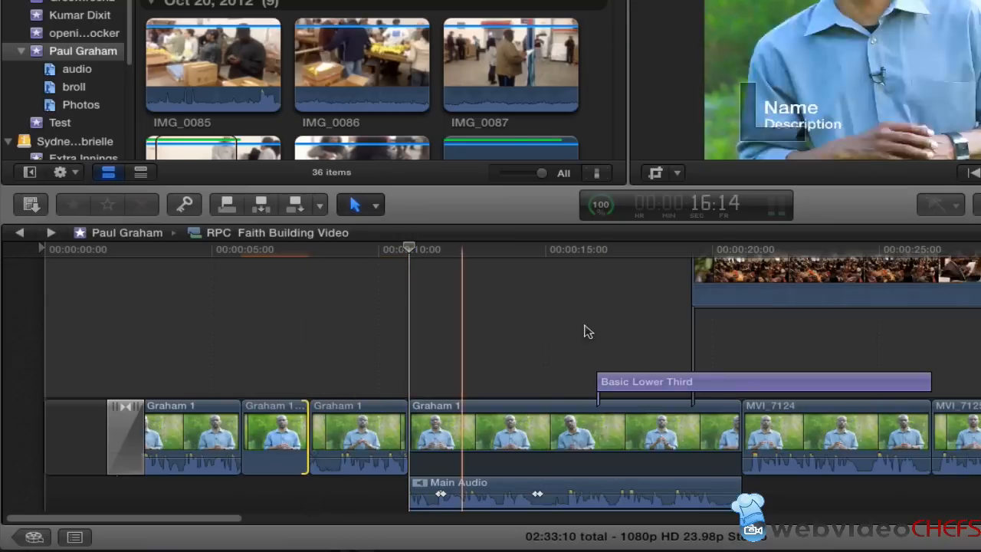
Show and hide the retiming editor on the clip segment after the freeze frame, and undo the freeze-frame edits
{"action": "left_click", "coordinate": [363, 433]}
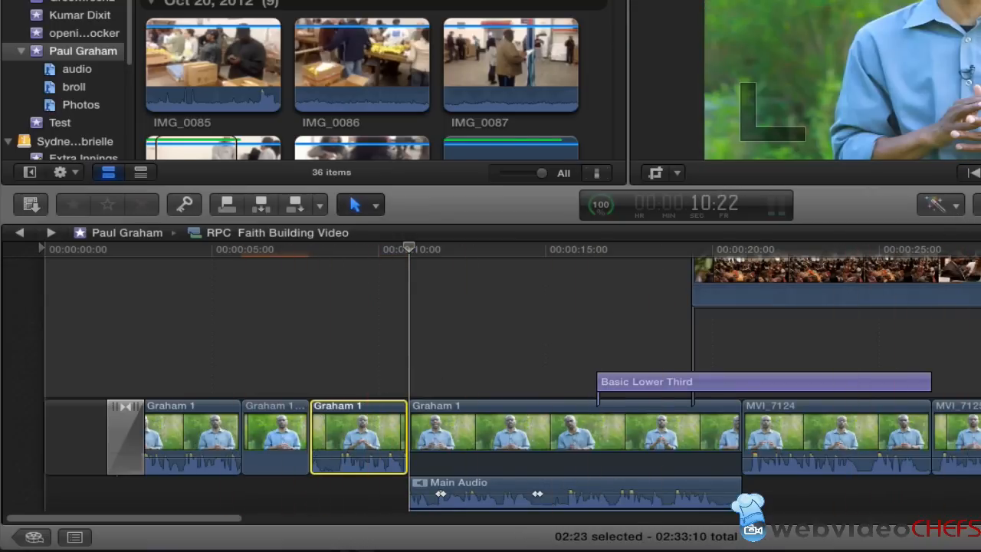
{"action": "left_click", "coordinate": [977, 204]}
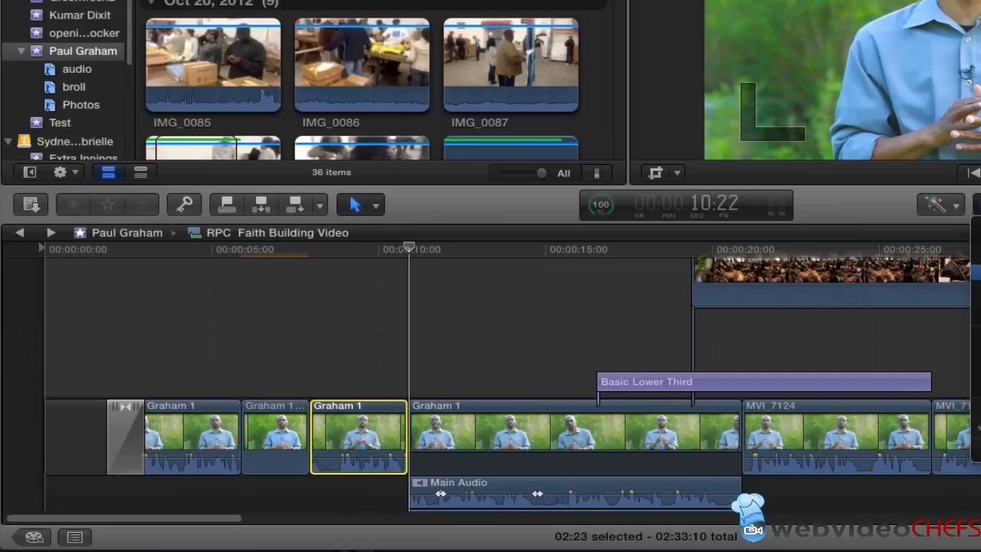
{"action": "left_click", "coordinate": [976, 272]}
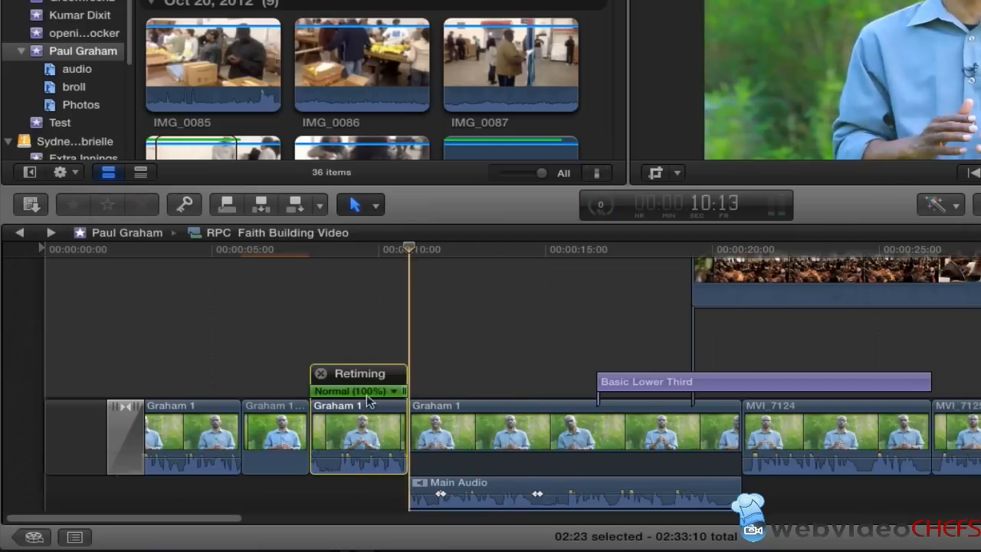
{"action": "left_click", "coordinate": [321, 374]}
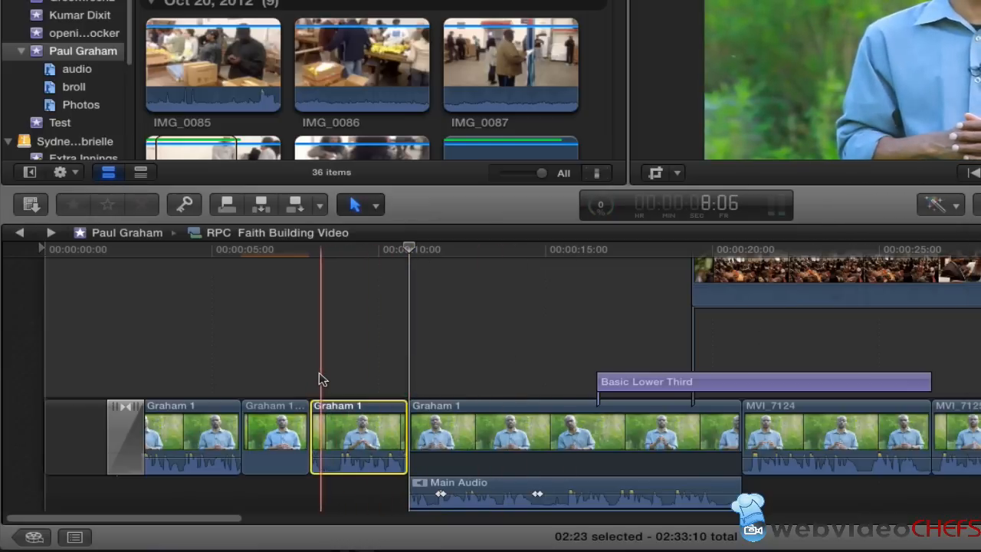
{"action": "key", "text": "Delete"}
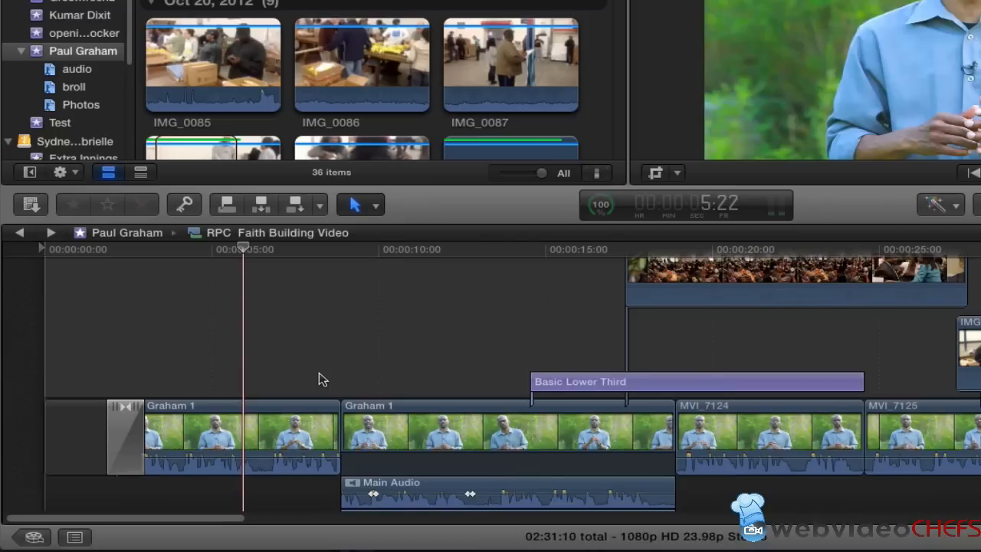
Open the timeline index and mark the RPC SDA.org to-do item in its tags as completed
{"action": "left_click_drag", "start_coordinate": [201, 519], "coordinate": [387, 519]}
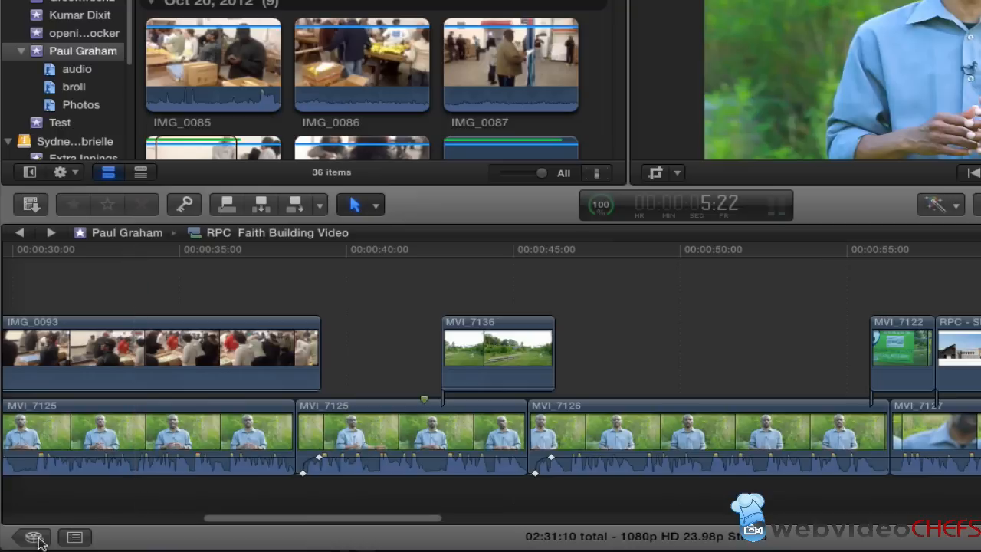
{"action": "left_click", "coordinate": [75, 537]}
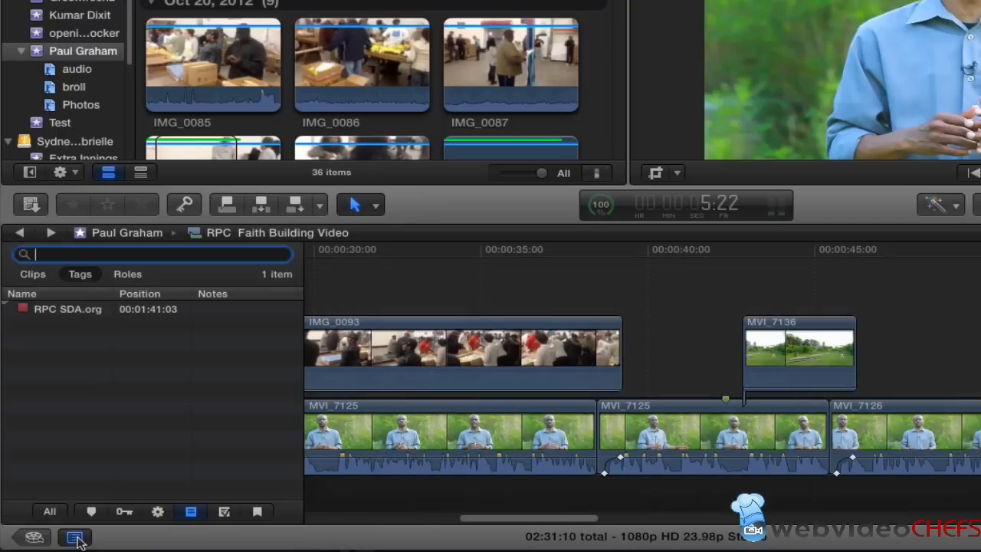
{"action": "left_click", "coordinate": [26, 311]}
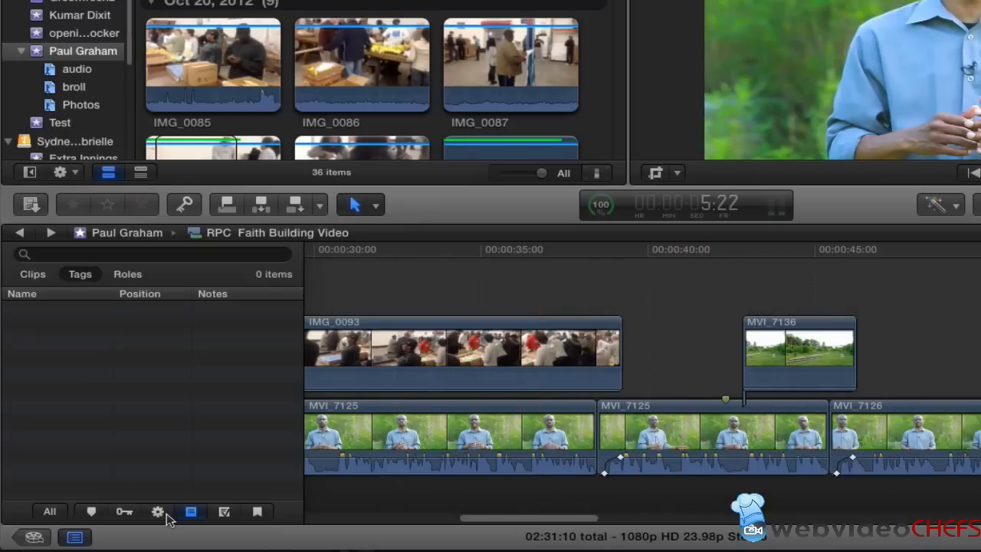
List the completed to-do items in the timeline index and add a chapter marker at 50:20 on clip MVI_7126
{"action": "left_click", "coordinate": [224, 512]}
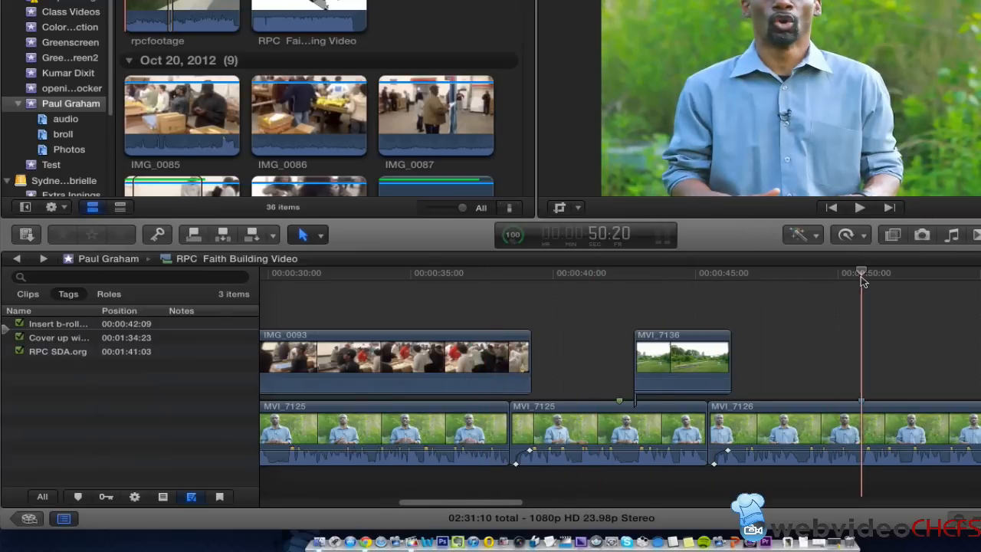
{"action": "key", "text": "alt+m"}
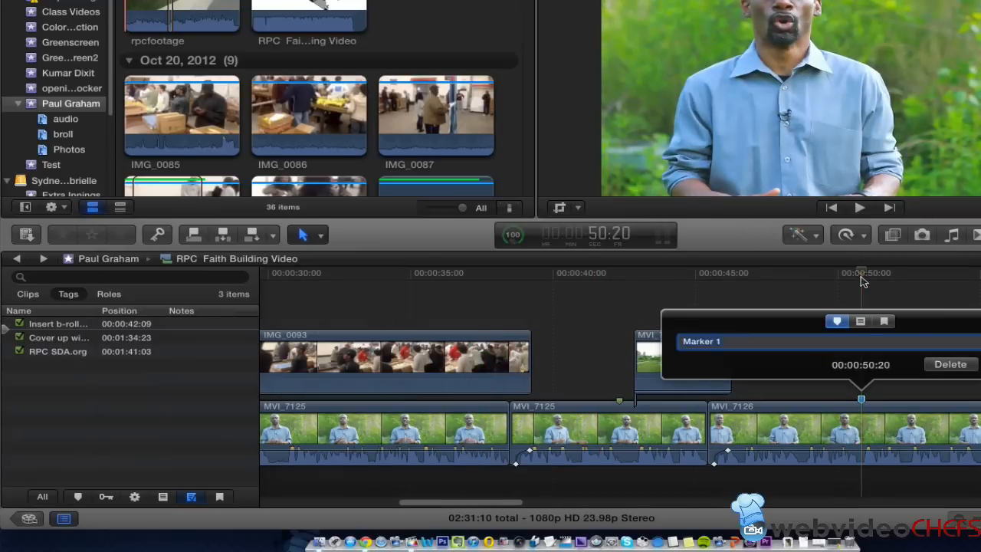
{"action": "left_click", "coordinate": [882, 323]}
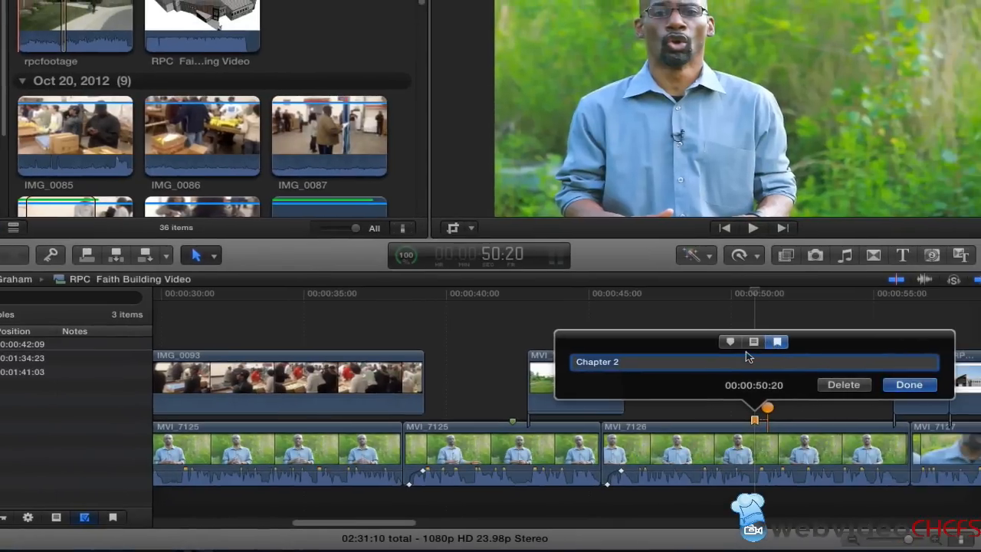
{"action": "left_click", "coordinate": [716, 362]}
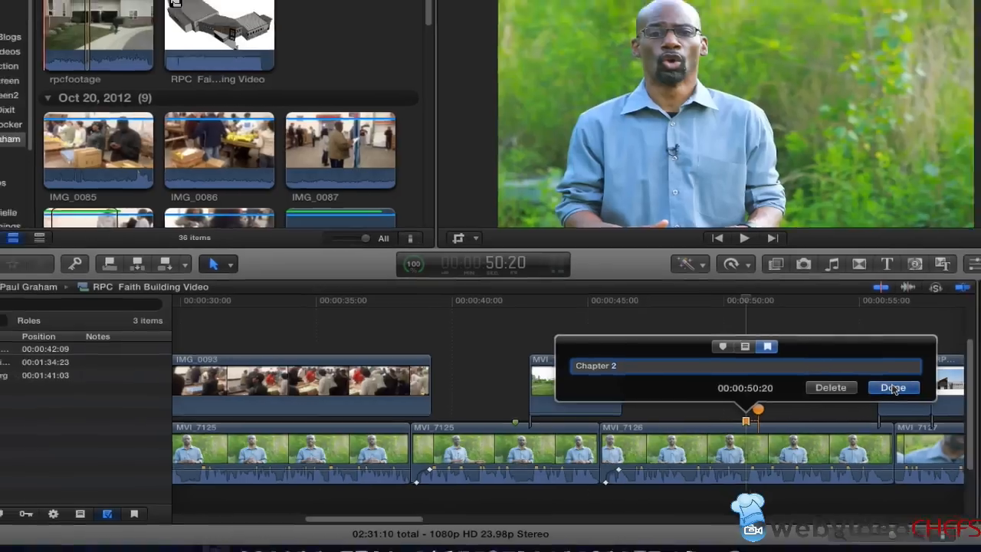
{"action": "left_click", "coordinate": [909, 384]}
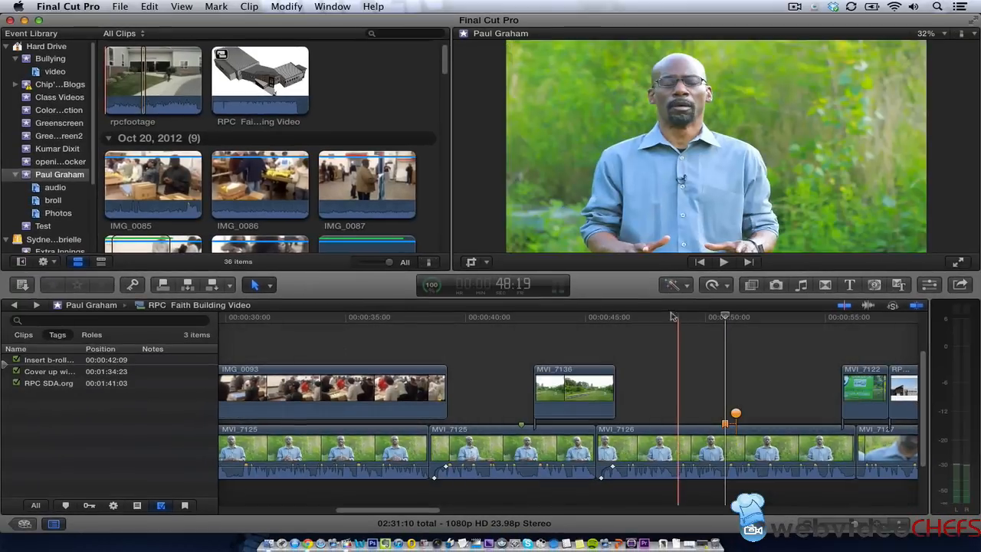
Hide the timeline index, and briefly show and hide the Inspector
{"action": "left_click", "coordinate": [54, 523]}
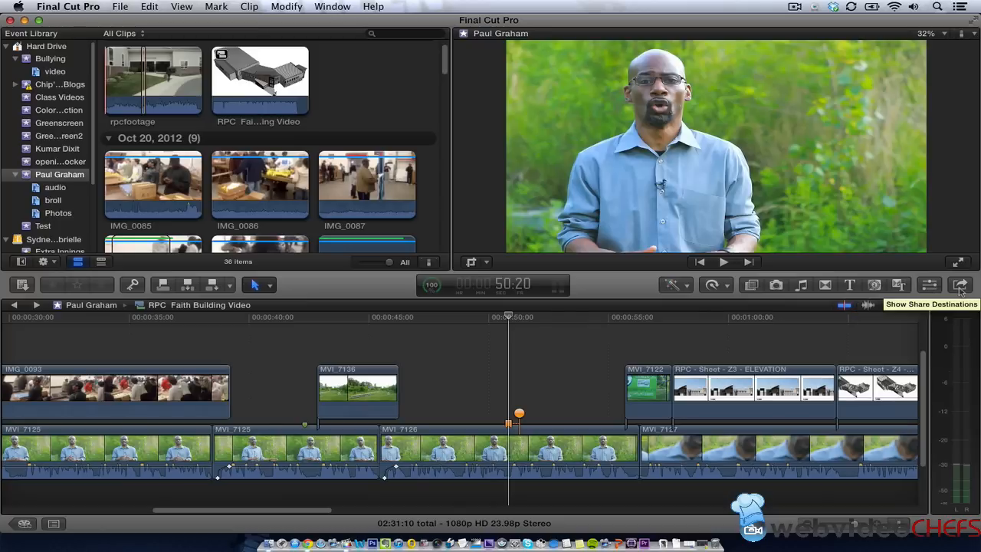
{"action": "left_click", "coordinate": [930, 285]}
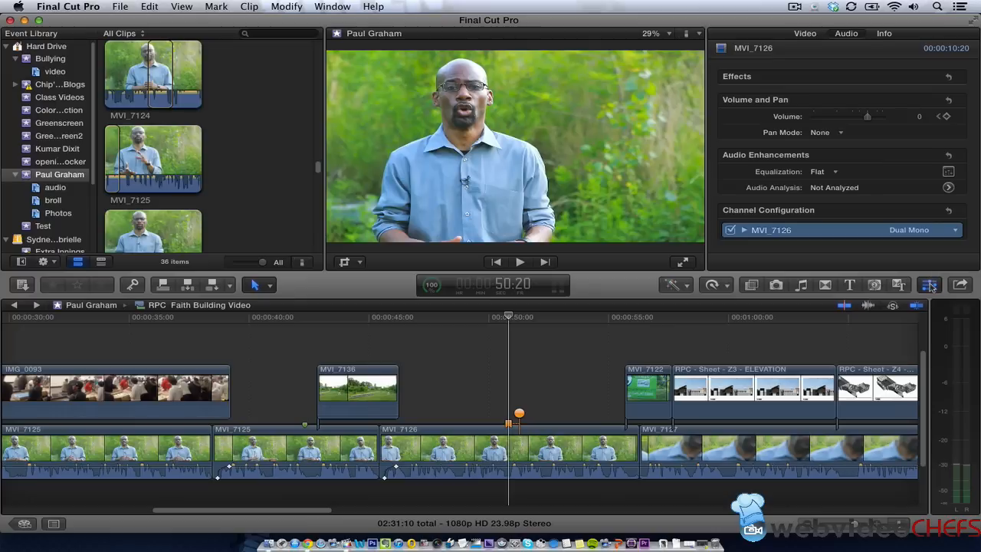
{"action": "left_click", "coordinate": [930, 285]}
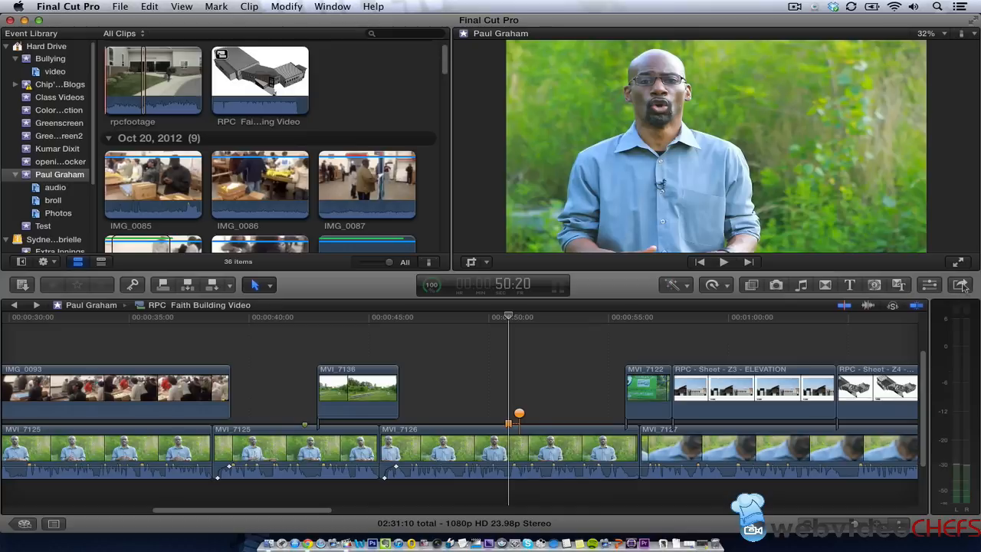
Review the share destinations and the destination types available to add, and close the Destinations preferences
{"action": "left_click", "coordinate": [962, 285]}
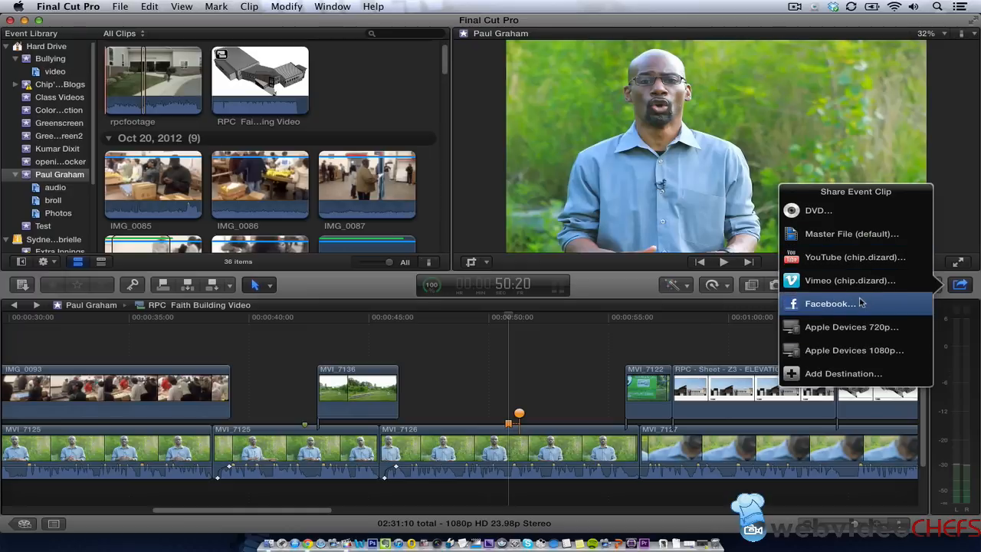
{"action": "left_click", "coordinate": [867, 374]}
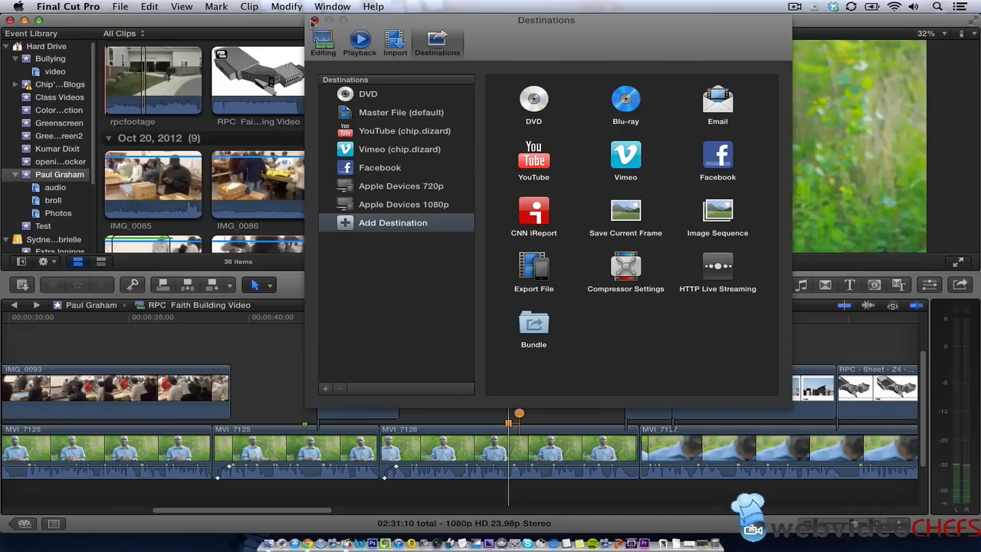
{"action": "left_click", "coordinate": [314, 21]}
Mark a 12-frame range in the event clip IMG_0087, and reselect it after selecting MVI_7126 in the timeline
{"action": "left_click", "coordinate": [359, 190]}
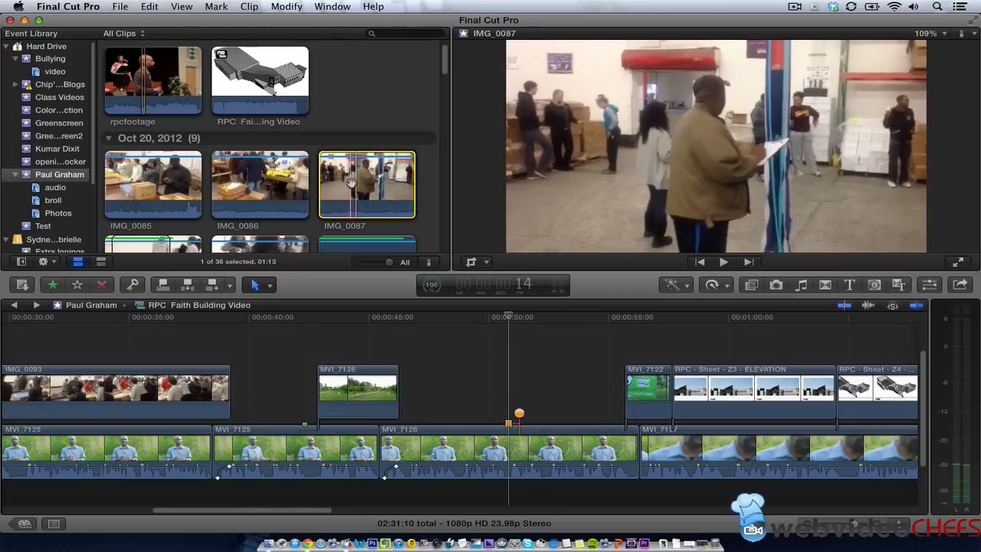
{"action": "key", "text": "i"}
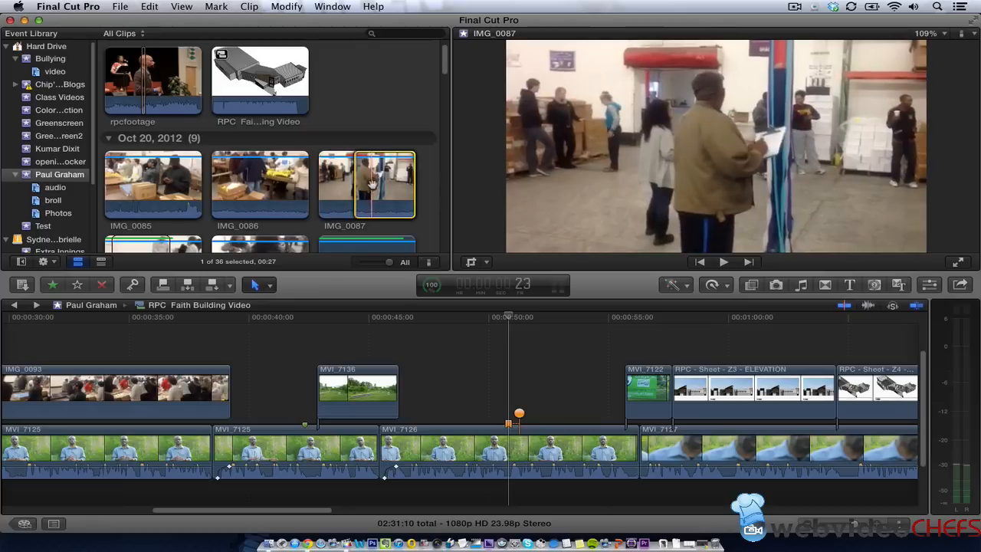
{"action": "key", "text": "o"}
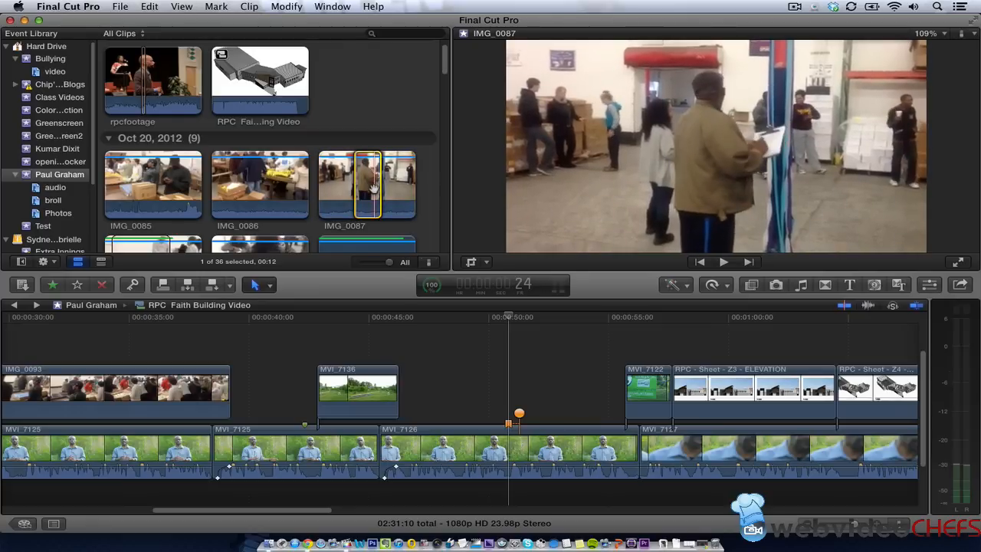
{"action": "left_click", "coordinate": [475, 444]}
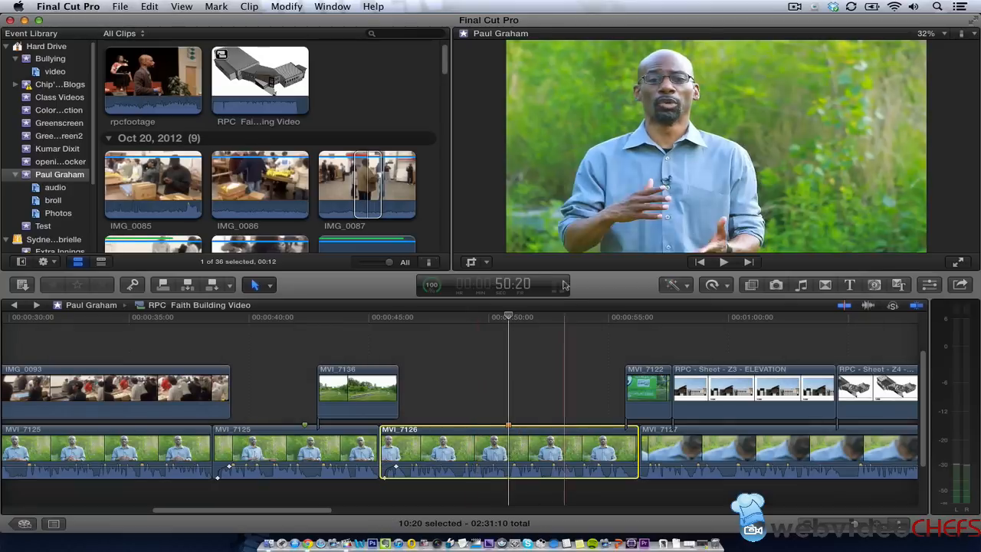
{"action": "left_click", "coordinate": [352, 184]}
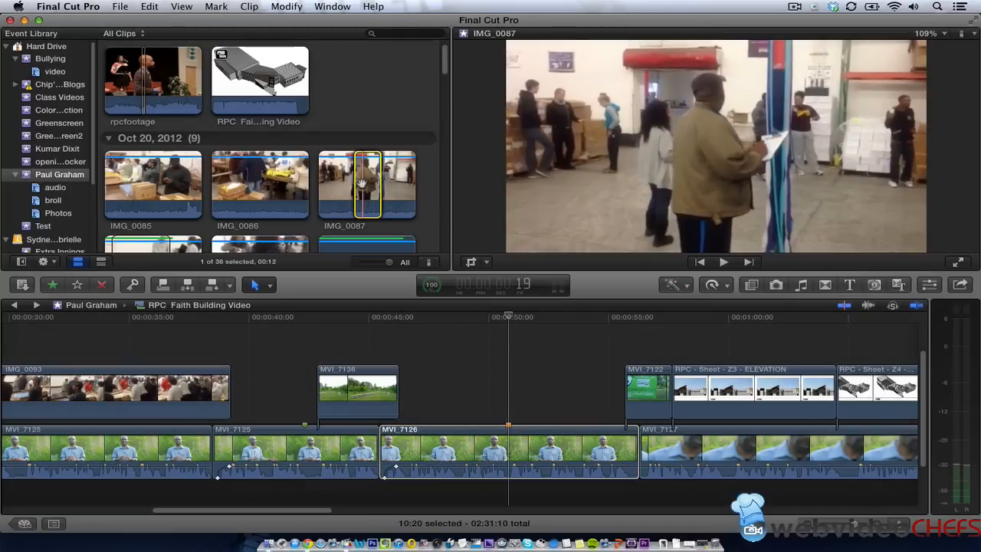
Review the title info and export settings for sharing the IMG_0087 range to Vimeo, and cancel the share
{"action": "left_click", "coordinate": [960, 284]}
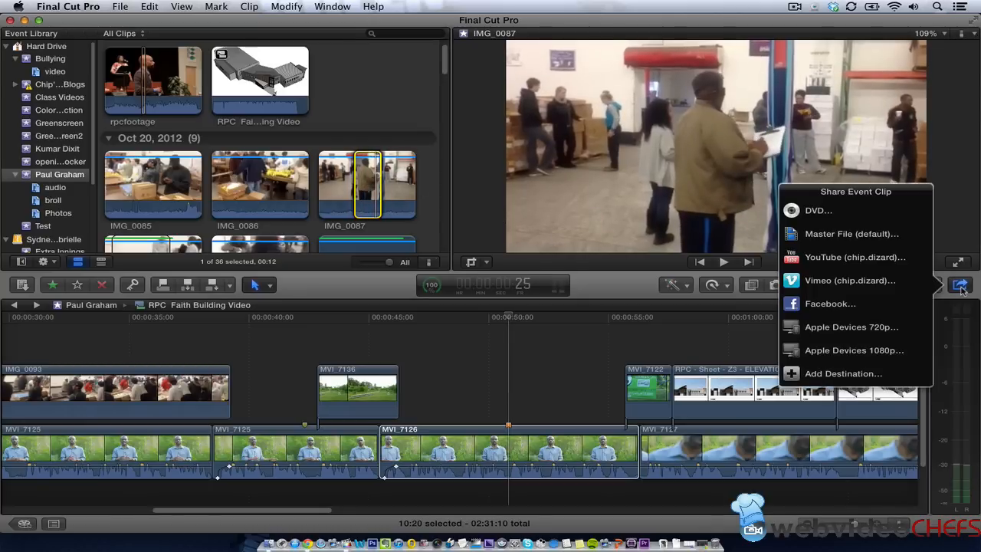
{"action": "left_click", "coordinate": [898, 282]}
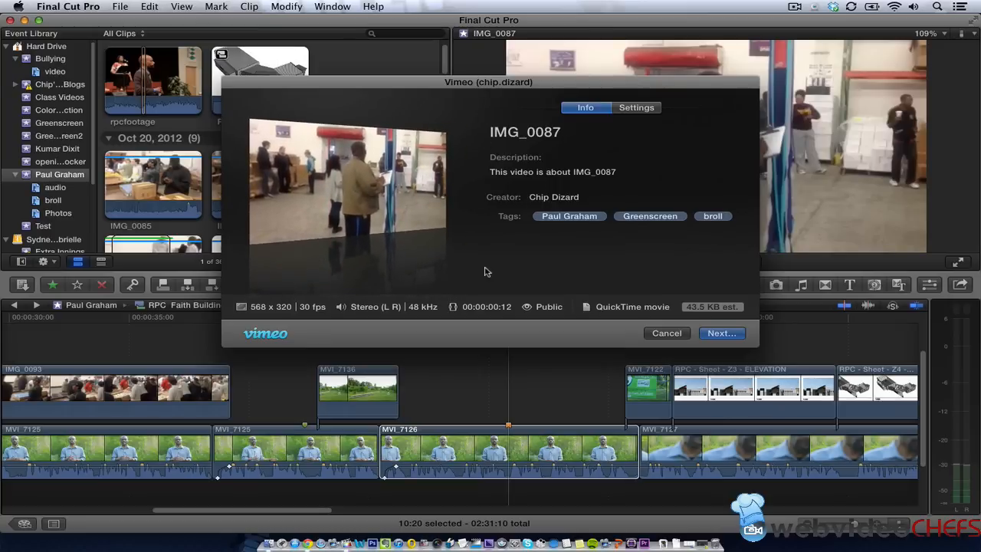
{"action": "left_click", "coordinate": [538, 128]}
{"action": "left_click_drag", "start_coordinate": [573, 132], "coordinate": [467, 134]}
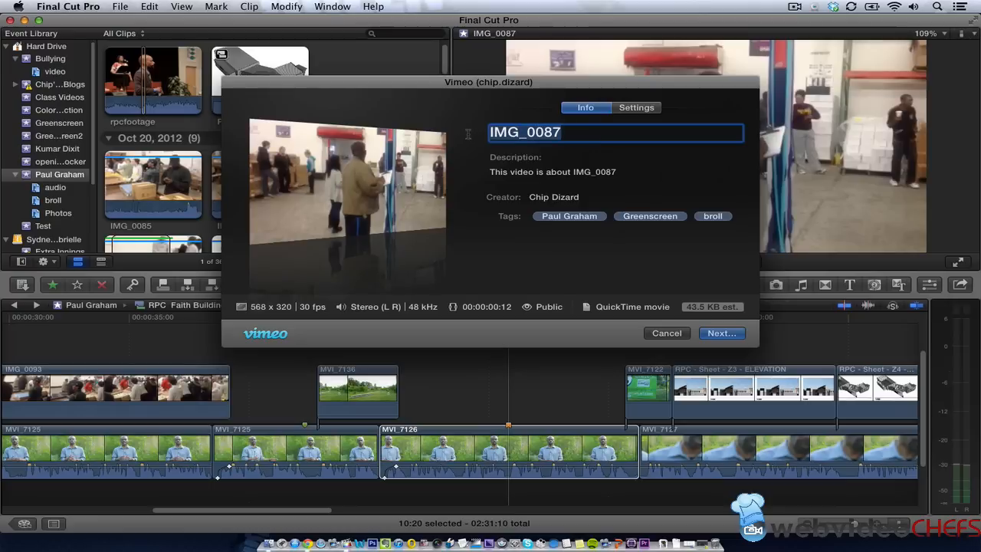
{"action": "left_click", "coordinate": [634, 109]}
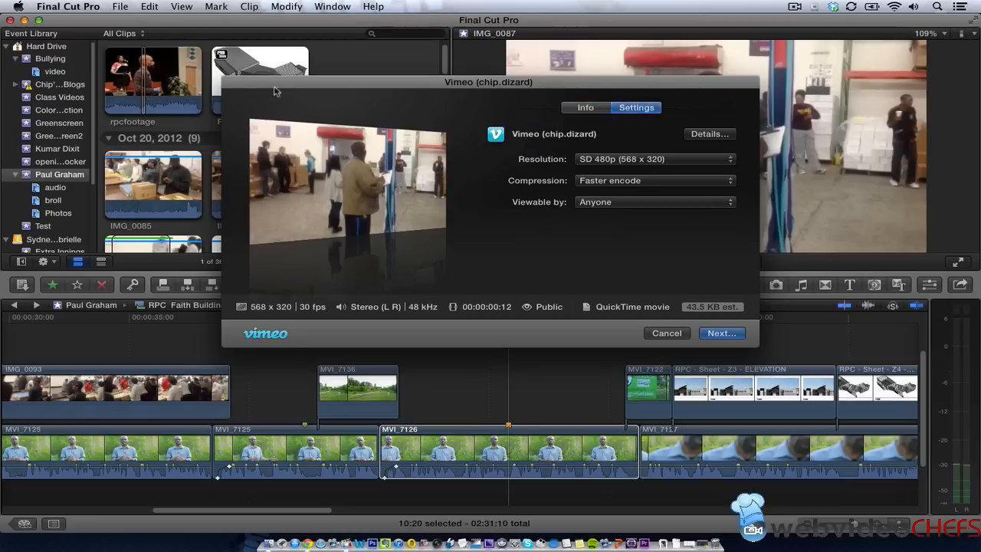
{"action": "left_click", "coordinate": [666, 334]}
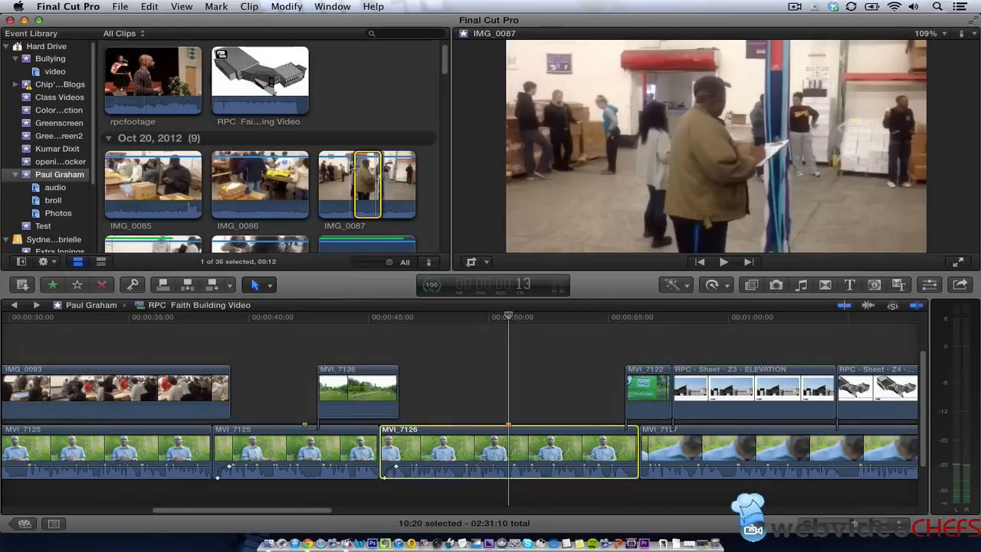
Check the marked IMG_0087 range again and go back from the RPC Faith Building Video compound clip to the RPC project timeline
{"action": "left_click", "coordinate": [352, 162]}
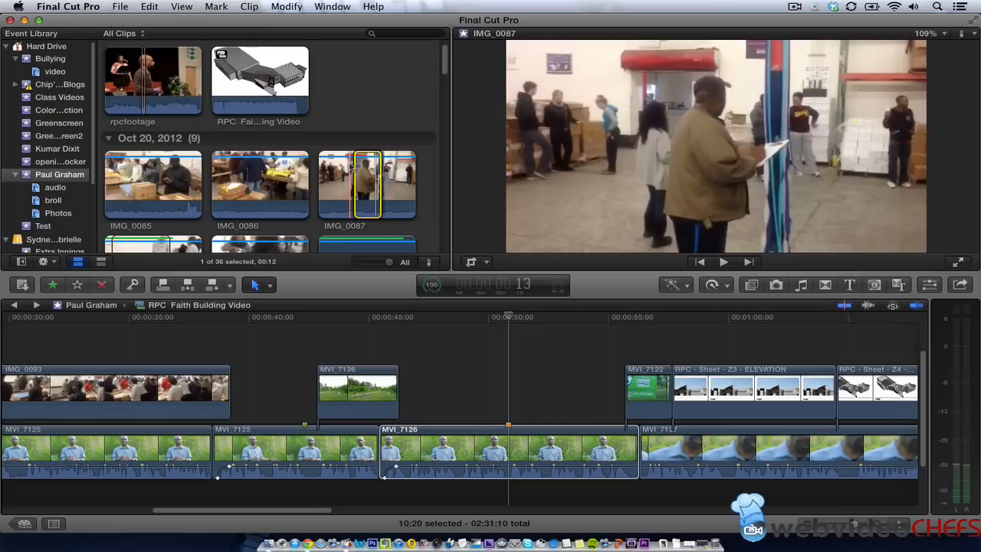
{"action": "left_click", "coordinate": [406, 313]}
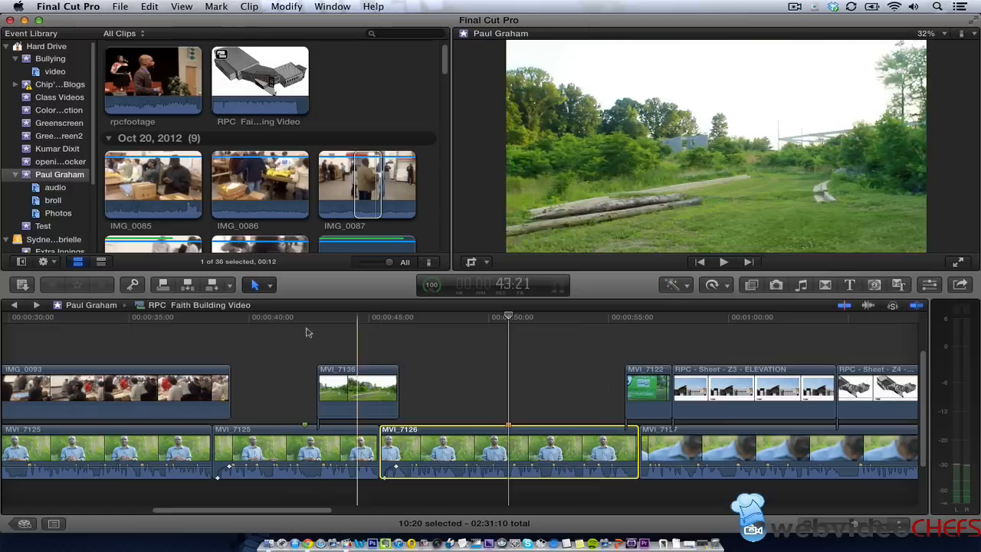
{"action": "left_click_drag", "start_coordinate": [224, 512], "coordinate": [83, 511]}
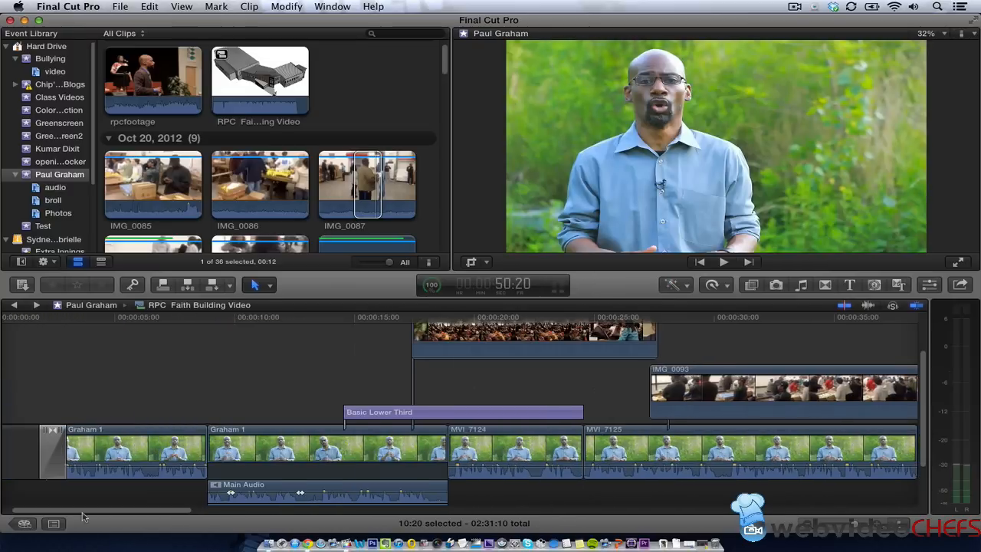
{"action": "left_click", "coordinate": [12, 306]}
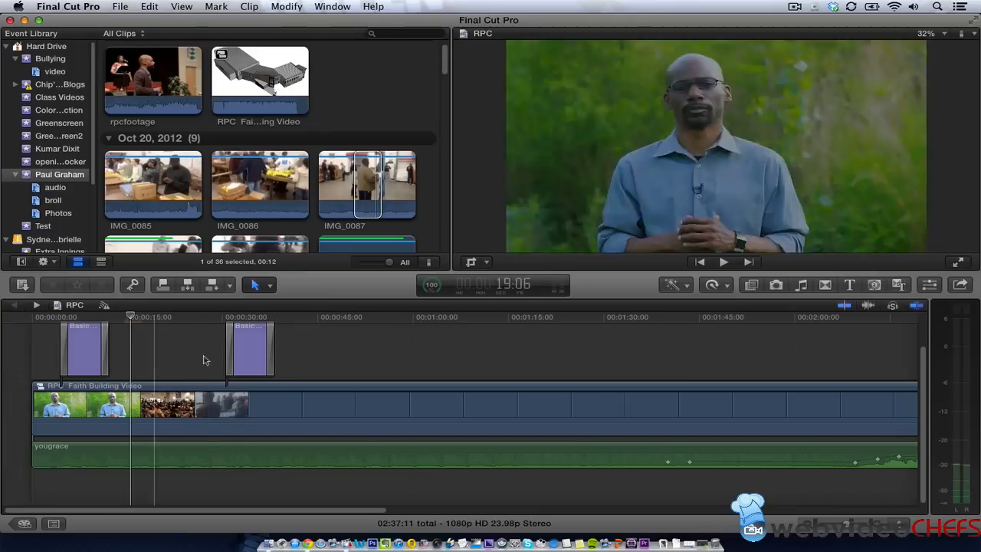
Skim the RPC project, select the RPC Faith Building Video compound clip in the event, and place the project playhead at about 1:05:02
{"action": "left_click_drag", "start_coordinate": [923, 412], "coordinate": [923, 354]}
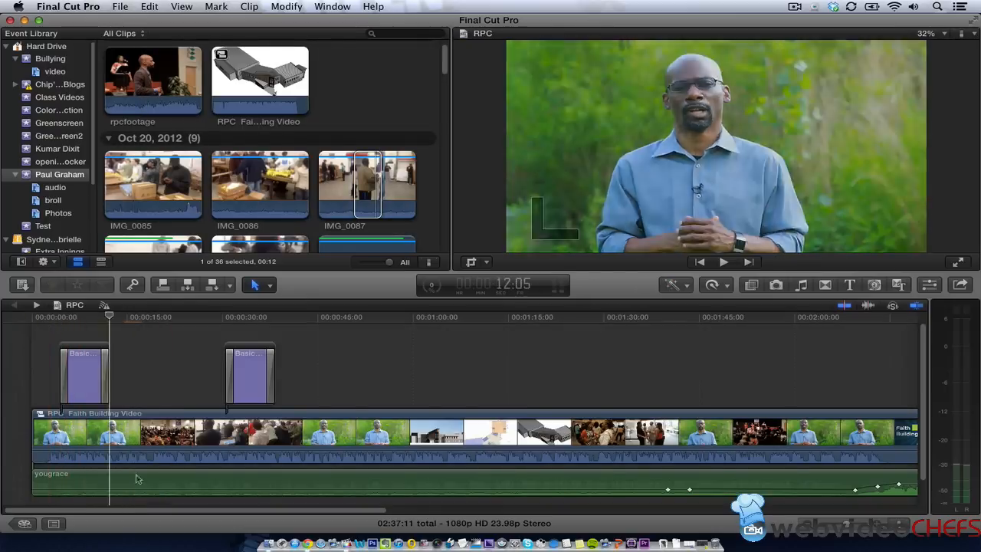
{"action": "left_click_drag", "start_coordinate": [138, 479], "coordinate": [532, 429]}
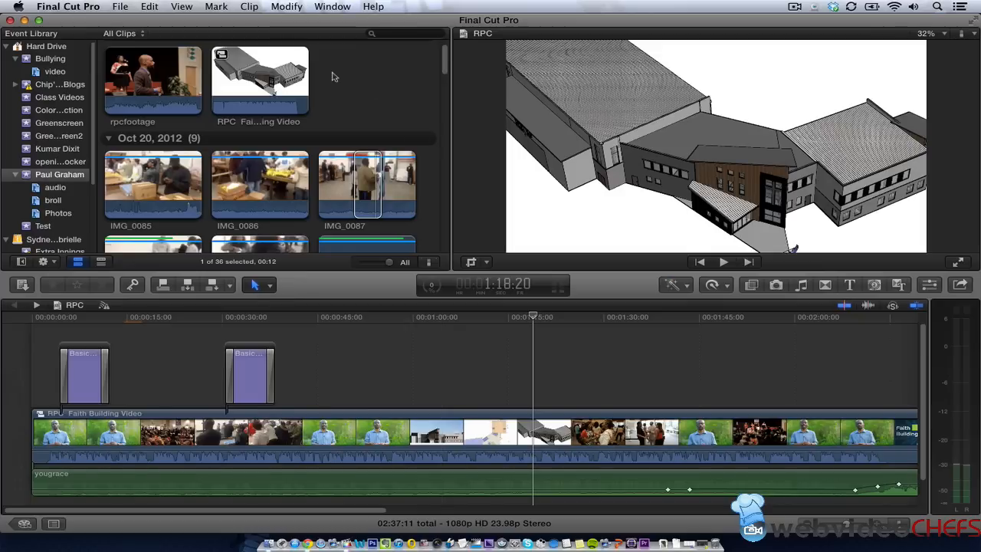
{"action": "left_click", "coordinate": [270, 79]}
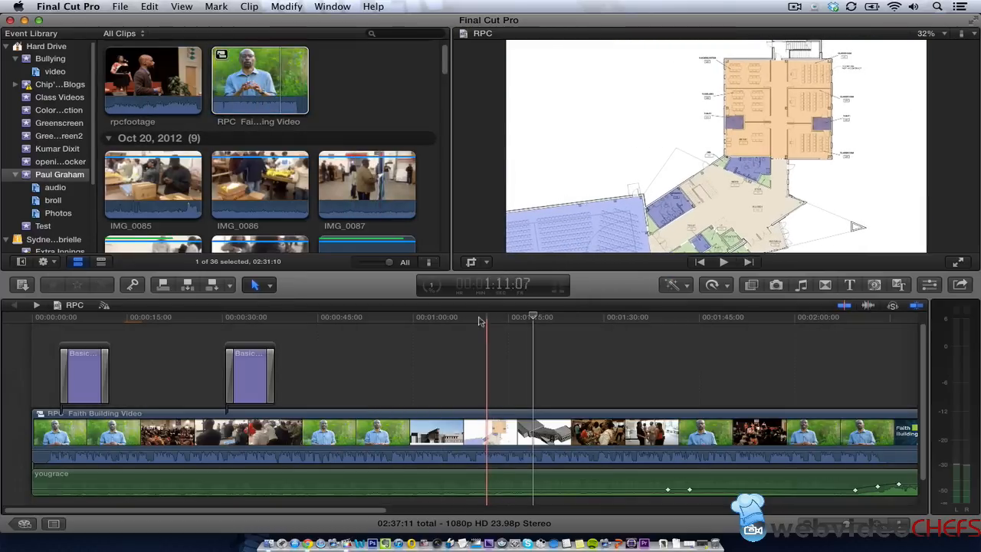
{"action": "left_click", "coordinate": [433, 318]}
{"action": "left_click_drag", "start_coordinate": [437, 324], "coordinate": [447, 320]}
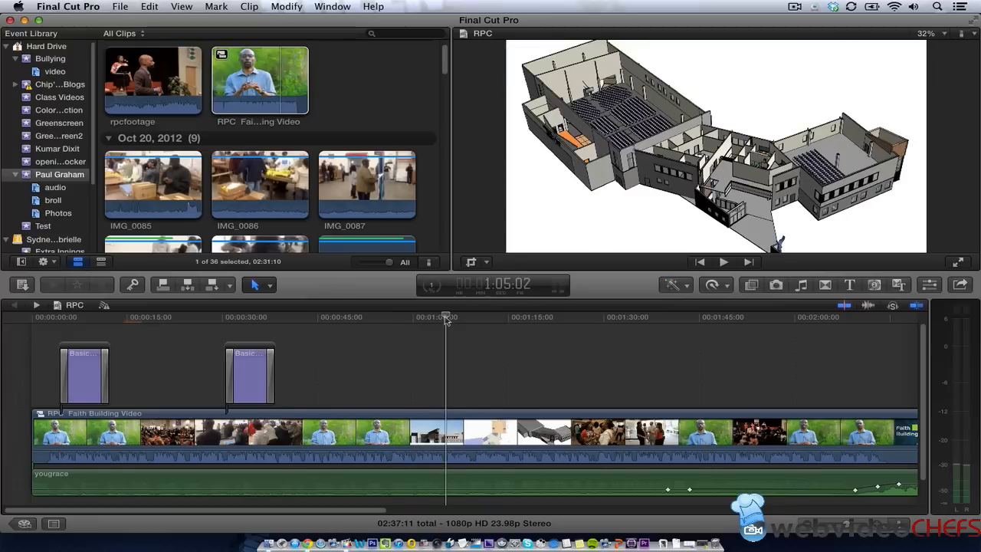
Show the Event Viewer alongside the project viewer
{"action": "left_click", "coordinate": [337, 6]}
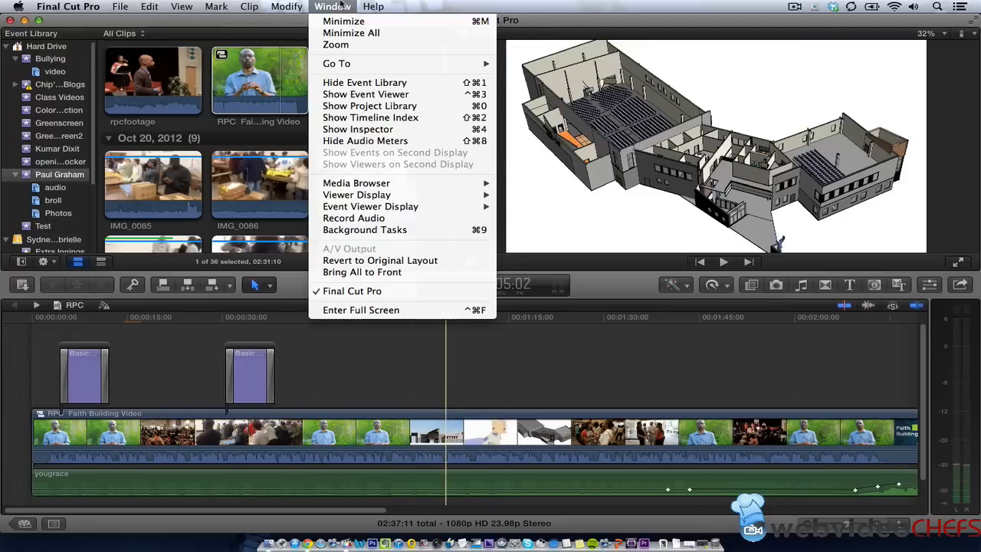
{"action": "mouse_move", "coordinate": [435, 194]}
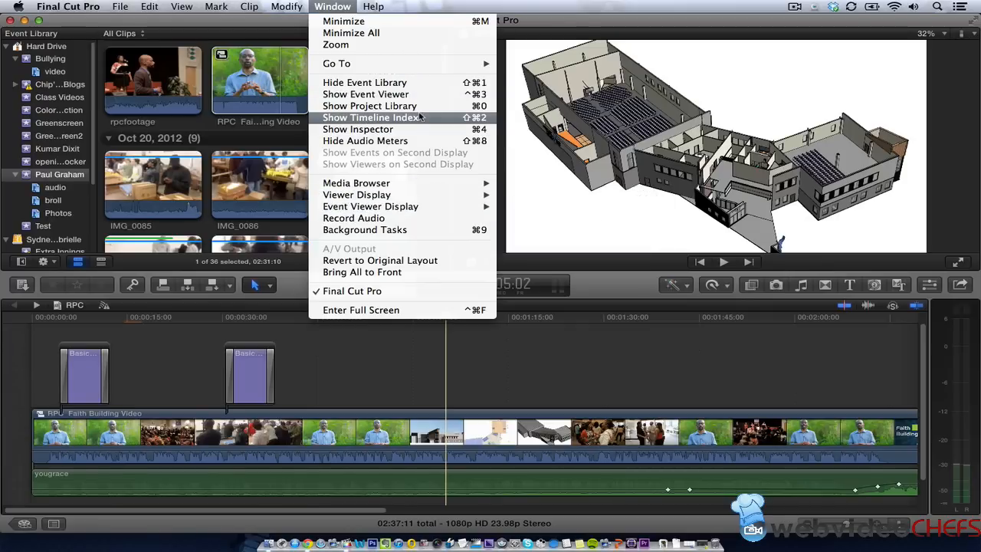
{"action": "left_click", "coordinate": [387, 374]}
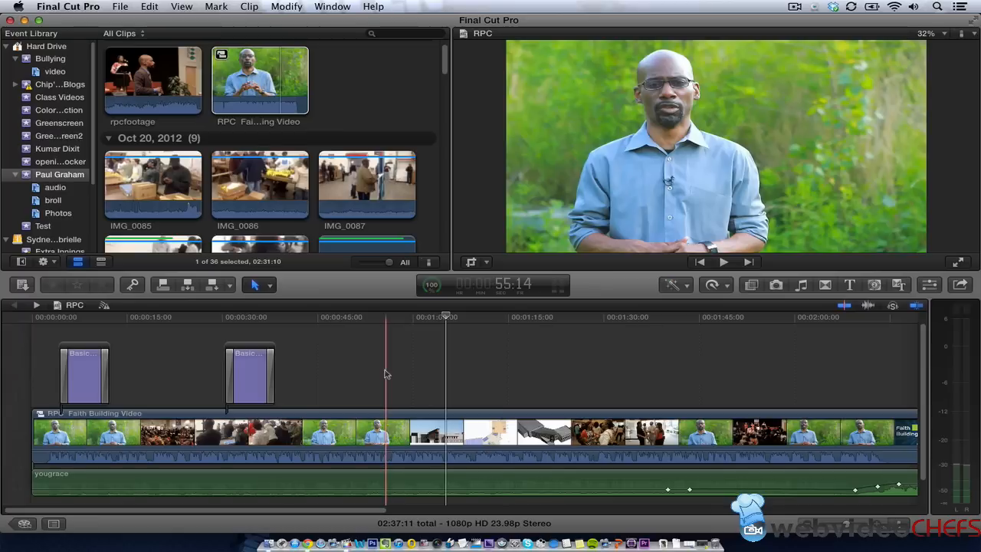
{"action": "key", "text": "ctrl+super+3"}
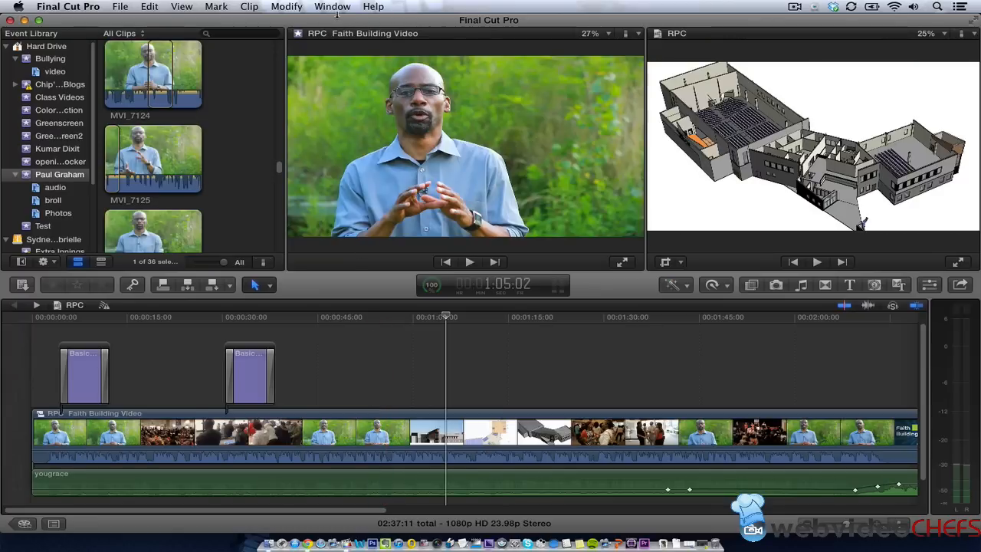
Preview the event clip MVI_7125 in the Event Viewer and move the RPC project playhead to about 58:14
{"action": "left_click", "coordinate": [150, 146]}
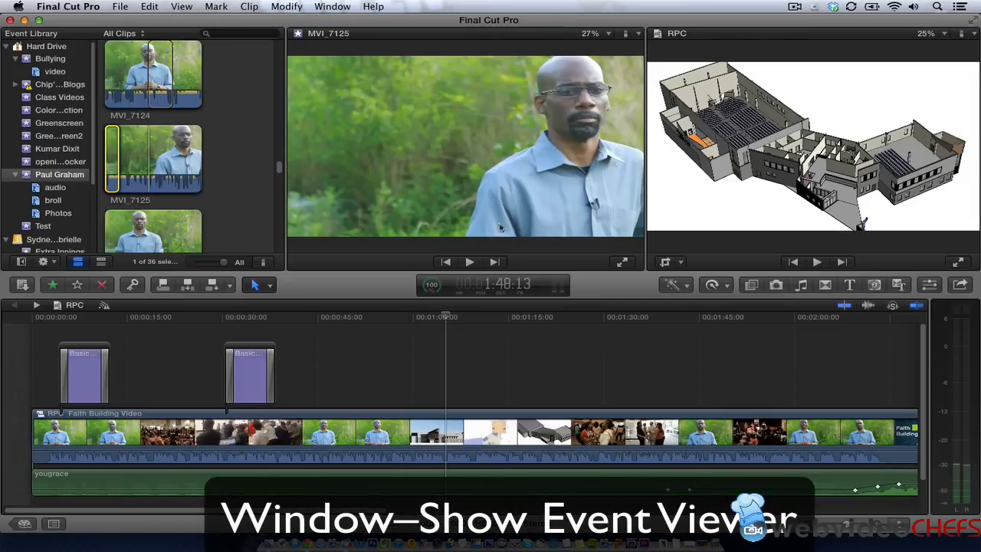
{"action": "left_click_drag", "start_coordinate": [438, 317], "coordinate": [404, 320]}
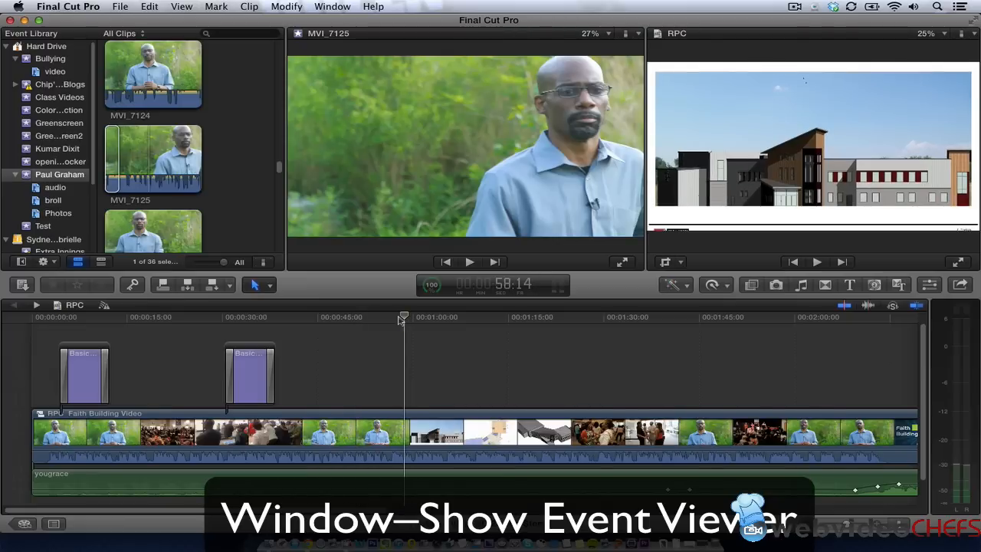
{"action": "left_click", "coordinate": [157, 156]}
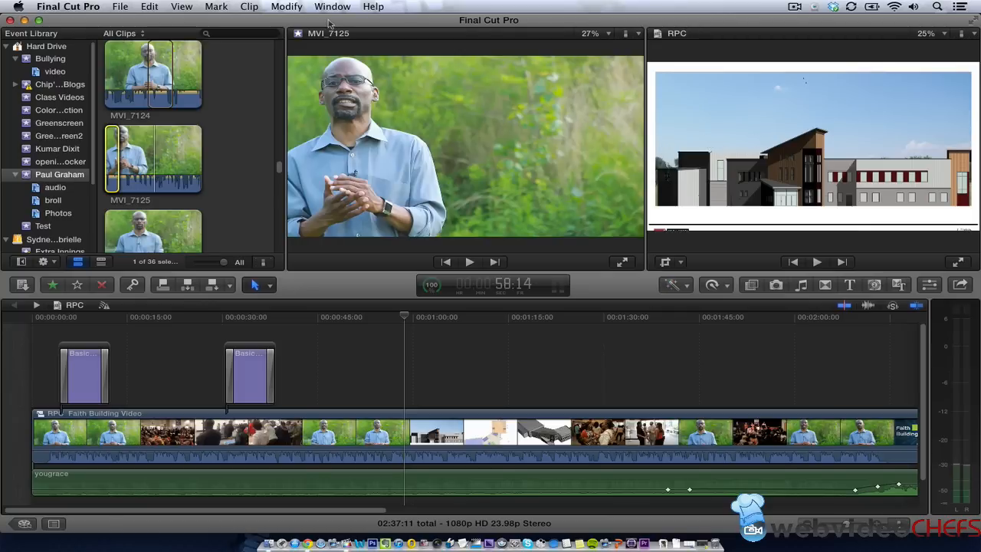
Preview the event clips MVI_7124 and MVI_7125 in the Event Viewer and move the RPC project playhead to about 47:20
{"action": "left_click", "coordinate": [161, 65]}
{"action": "key", "text": "space"}
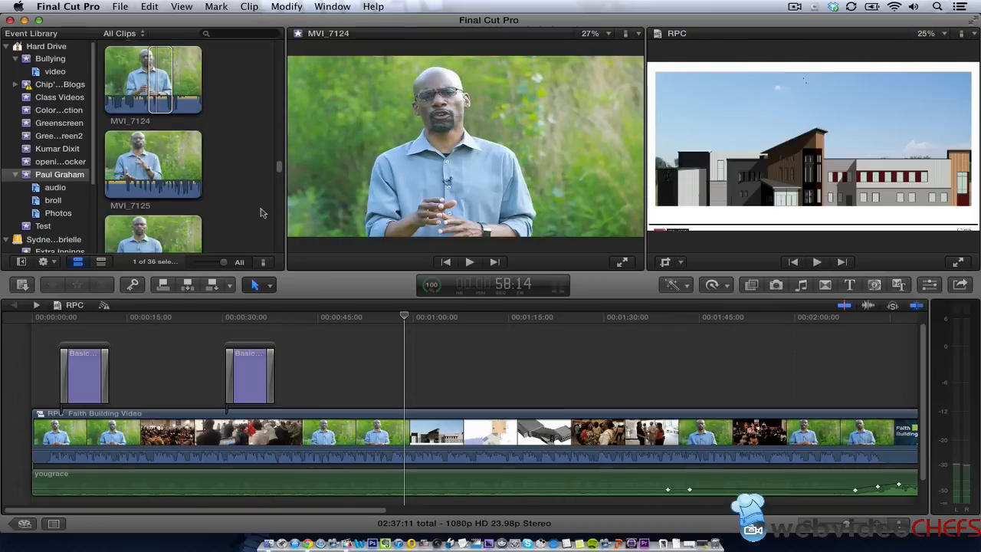
{"action": "left_click", "coordinate": [159, 156]}
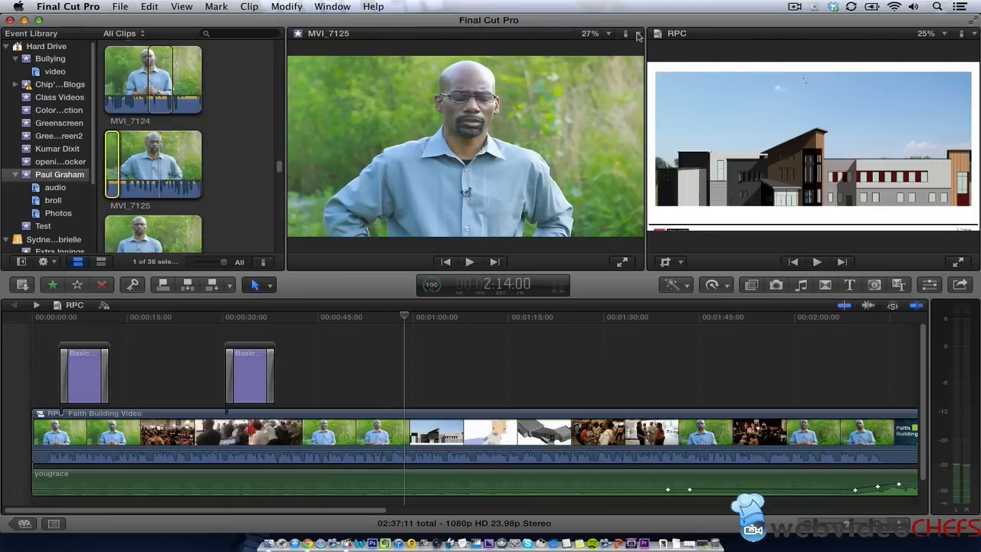
{"action": "left_click_drag", "start_coordinate": [358, 318], "coordinate": [337, 322]}
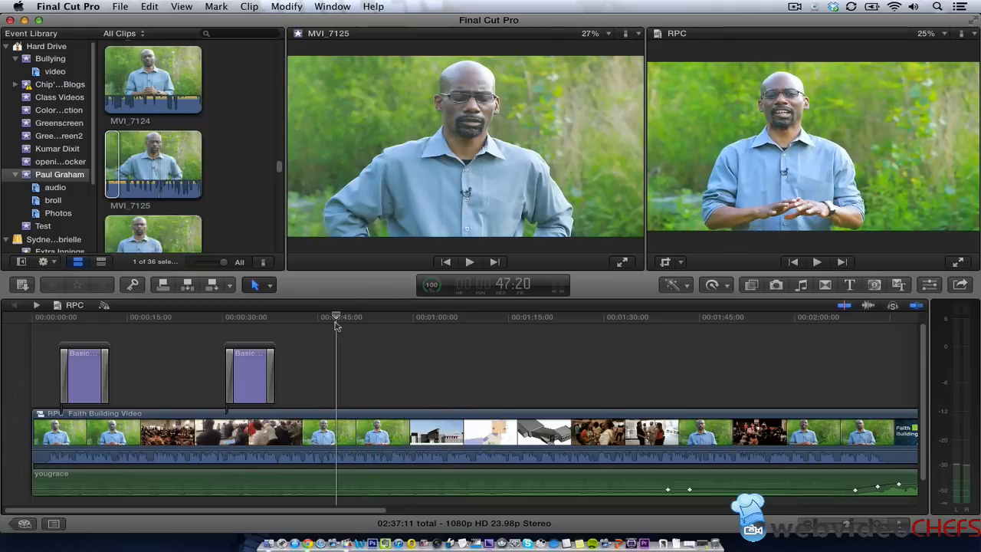
Show the video scopes in the Event Viewer and turn off their Vertical Layout
{"action": "left_click", "coordinate": [638, 35]}
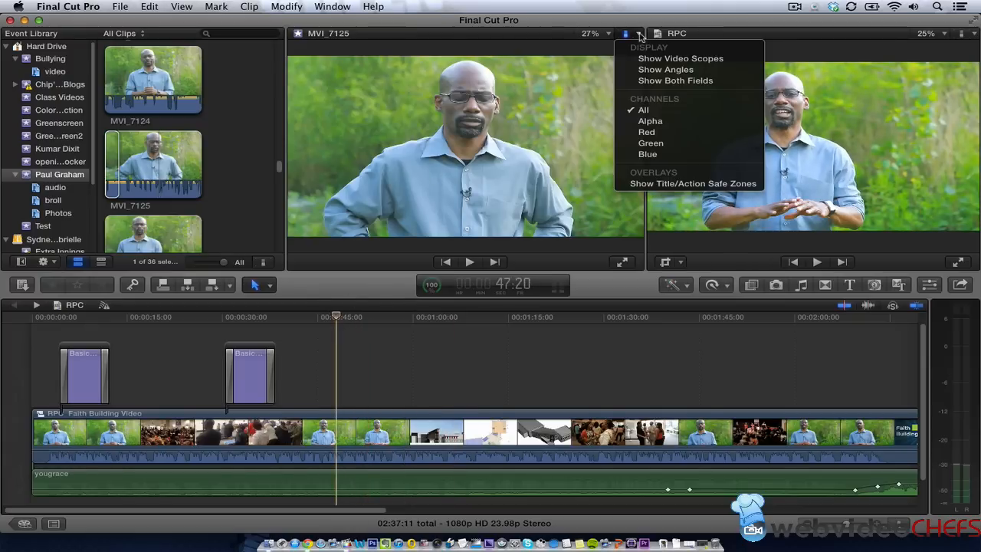
{"action": "left_click", "coordinate": [667, 58]}
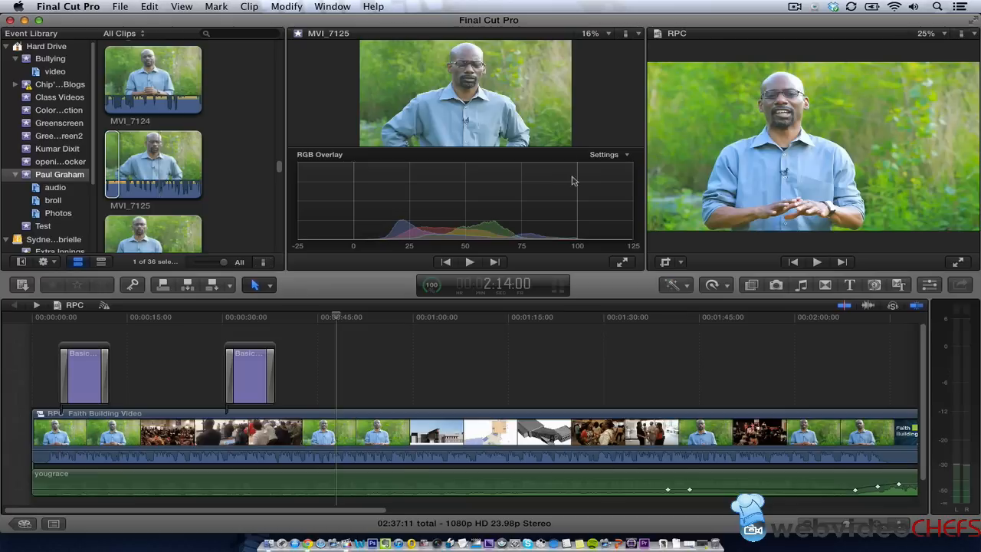
{"action": "left_click", "coordinate": [622, 156]}
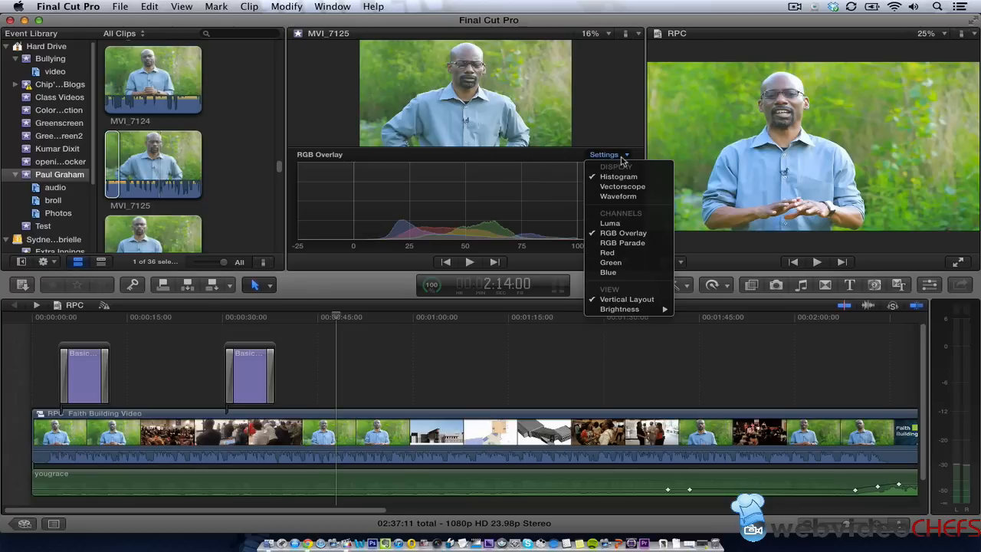
{"action": "left_click", "coordinate": [626, 299]}
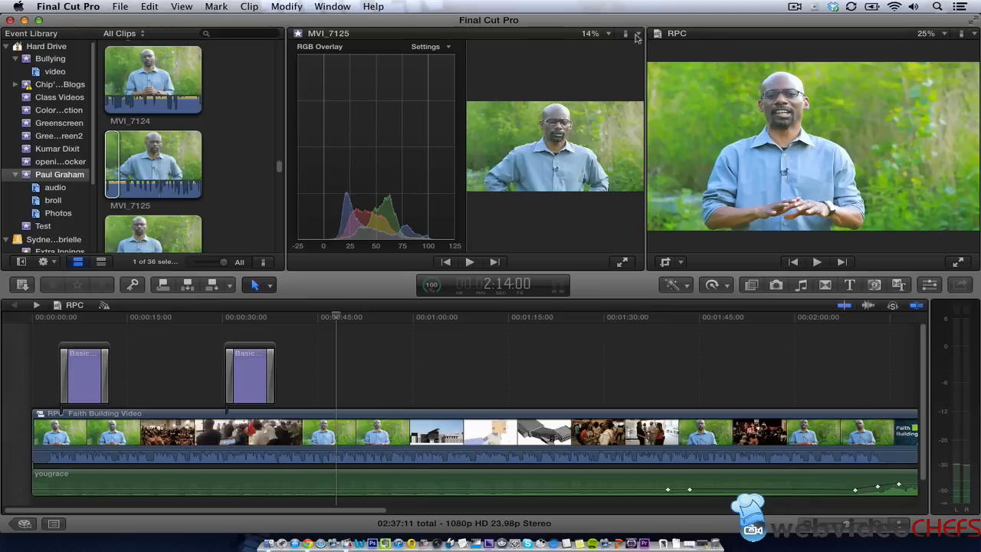
Restore the Vertical Layout of the Event Viewer's scopes and show the video scopes in the RPC project viewer as well
{"action": "left_click", "coordinate": [443, 47]}
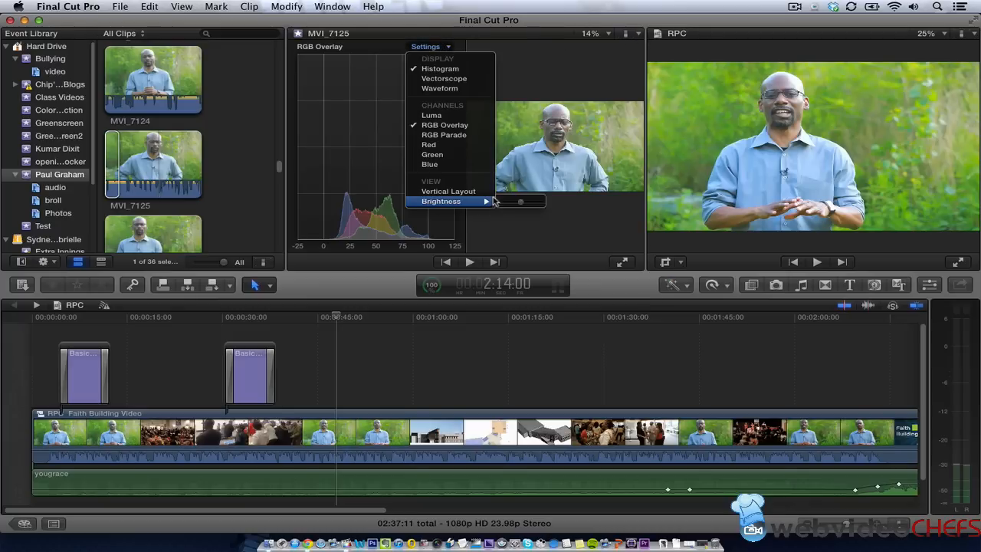
{"action": "left_click", "coordinate": [487, 192]}
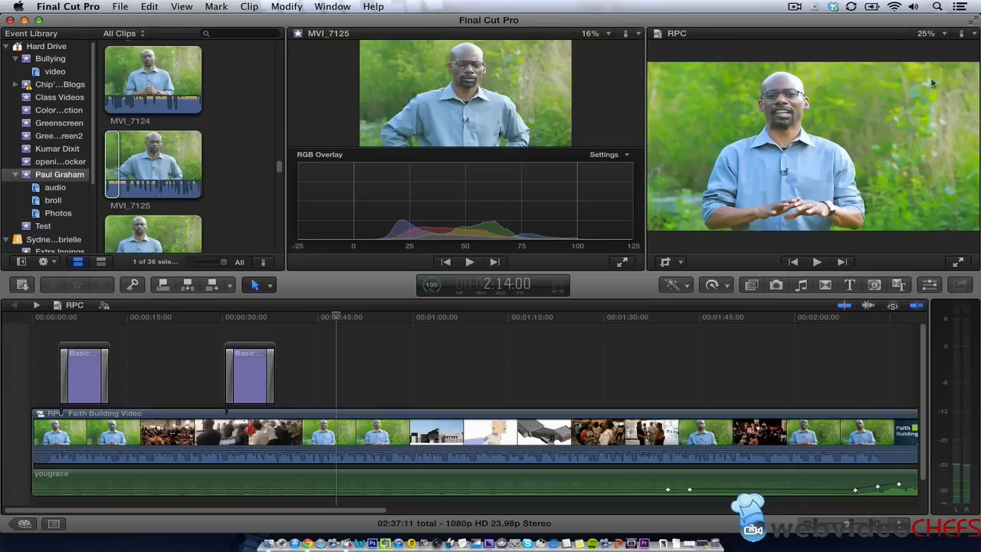
{"action": "left_click", "coordinate": [973, 35]}
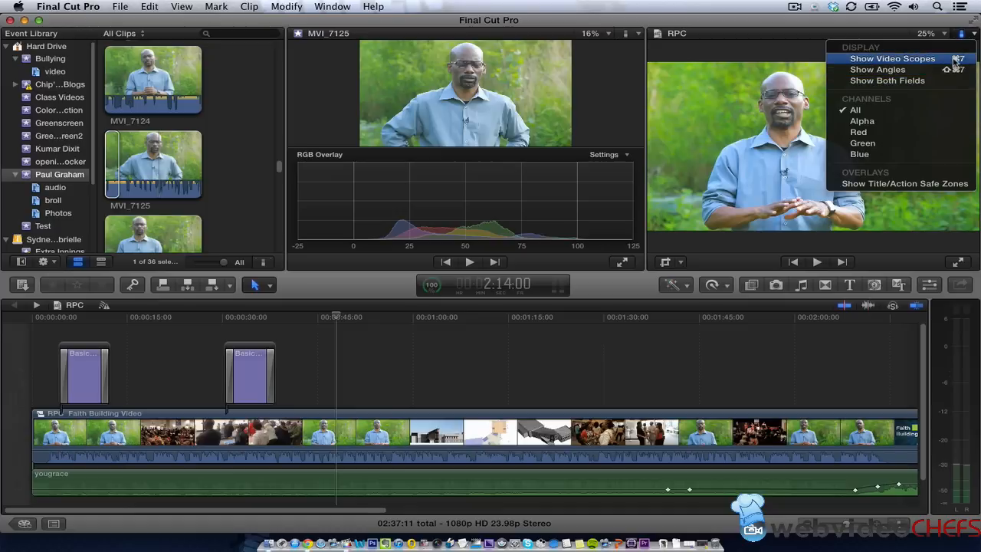
{"action": "left_click", "coordinate": [953, 59]}
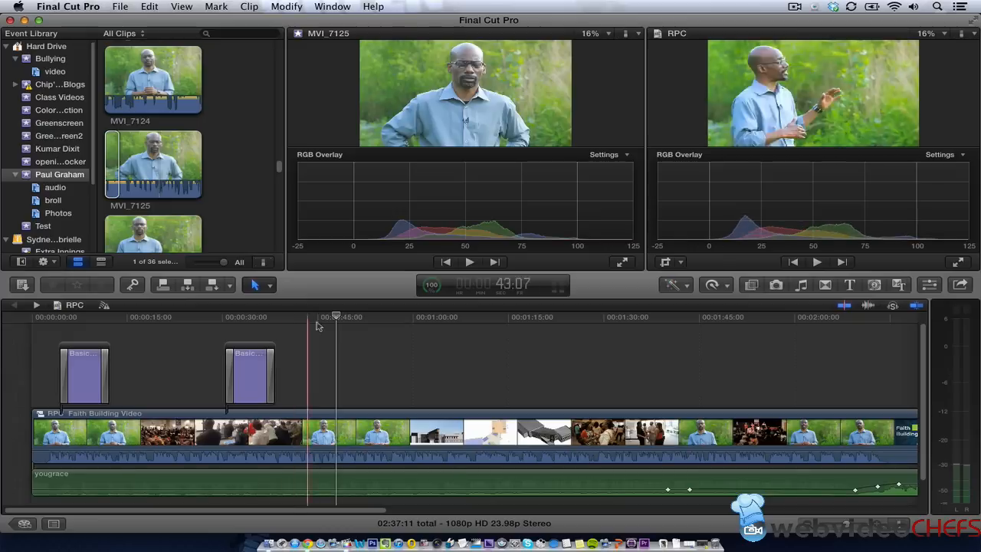
Turn on Loop Playback
{"action": "left_click", "coordinate": [182, 7]}
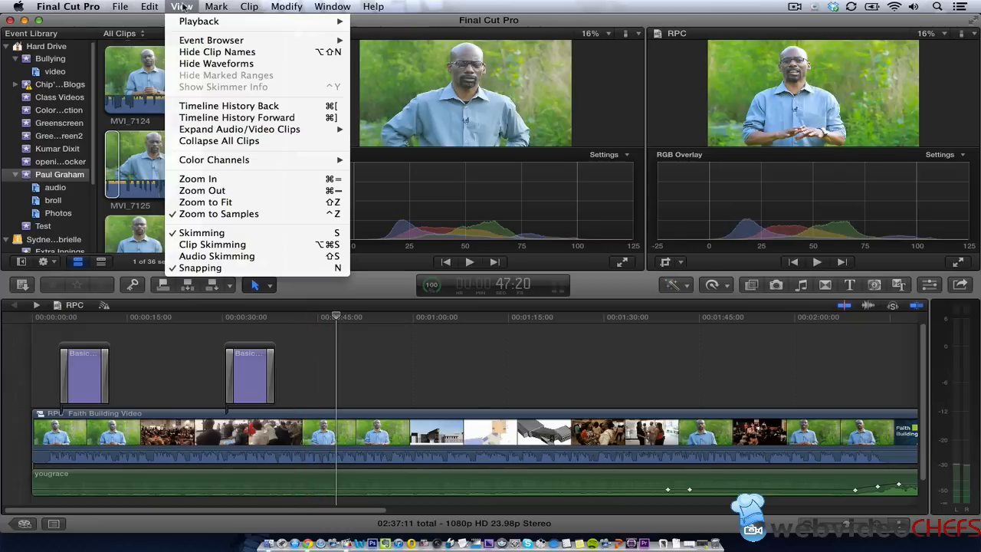
{"action": "mouse_move", "coordinate": [197, 21]}
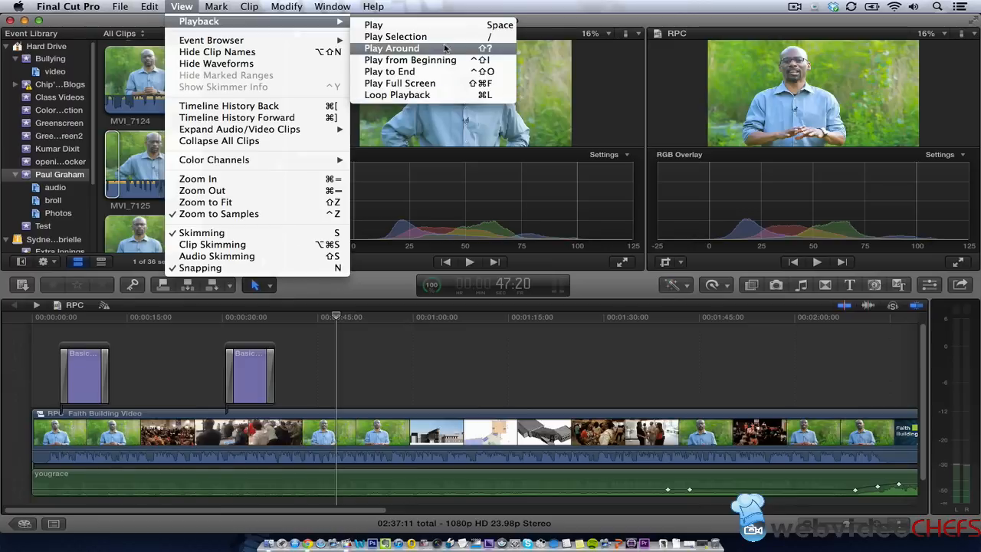
{"action": "left_click", "coordinate": [453, 95]}
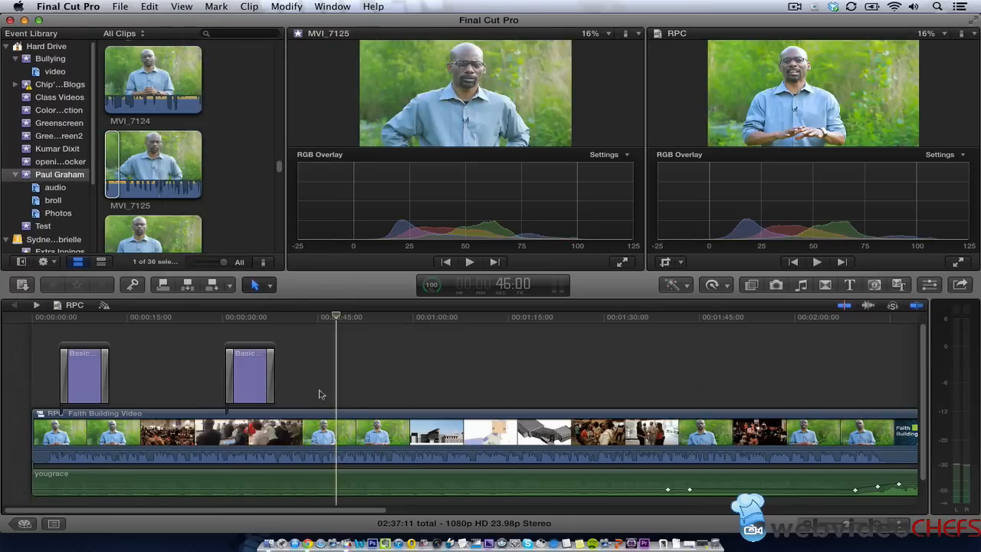
{"action": "key", "text": "r"}
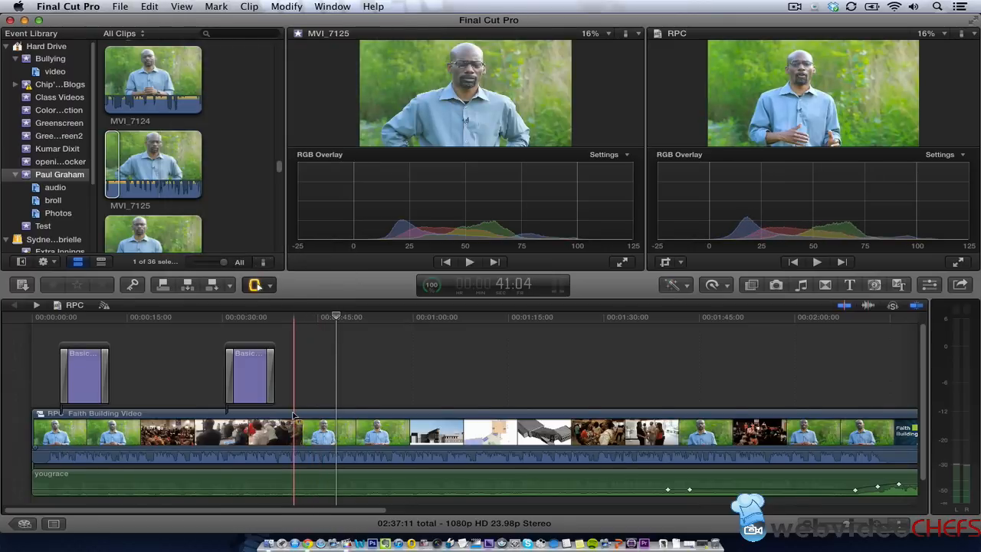
{"action": "left_click_drag", "start_coordinate": [293, 415], "coordinate": [476, 454]}
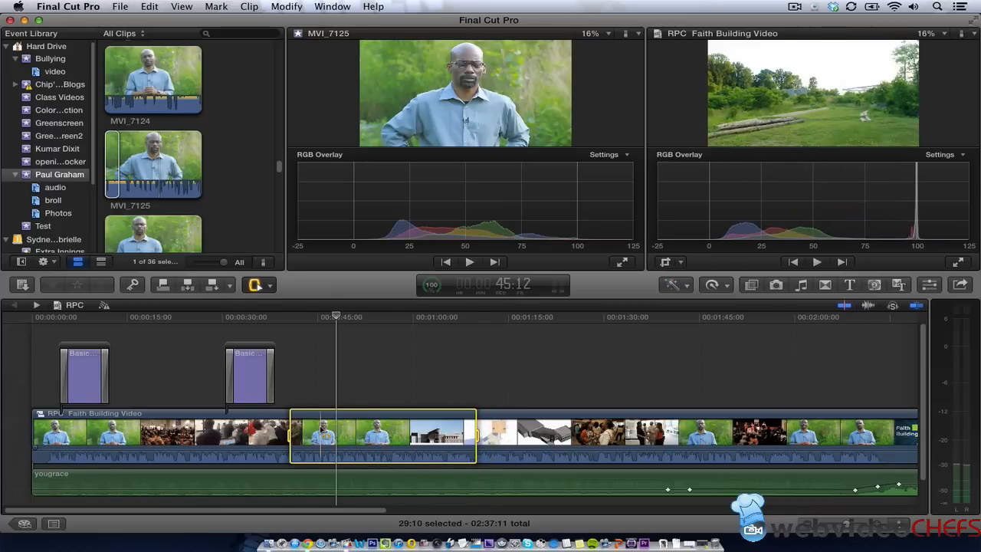
{"action": "key", "text": "a"}
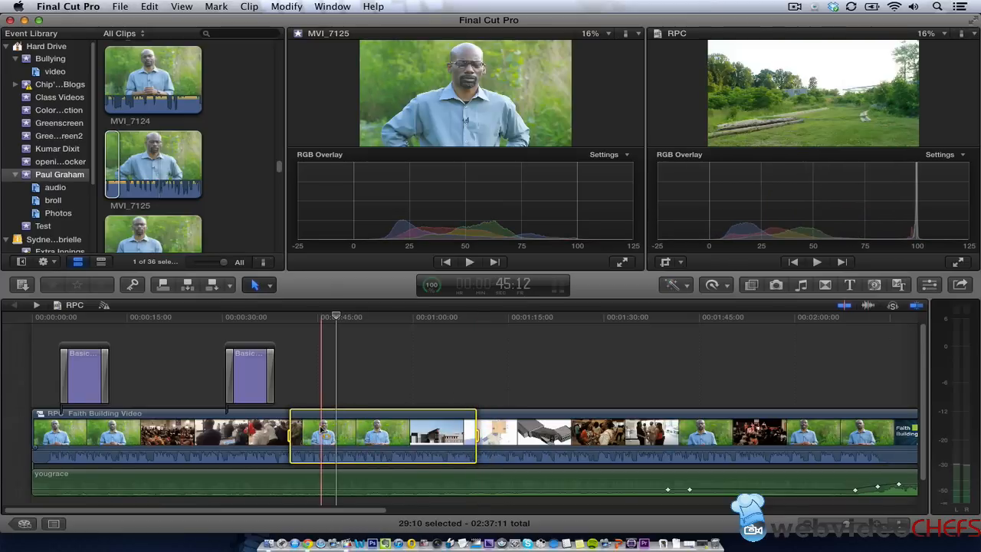
{"action": "left_click", "coordinate": [317, 387]}
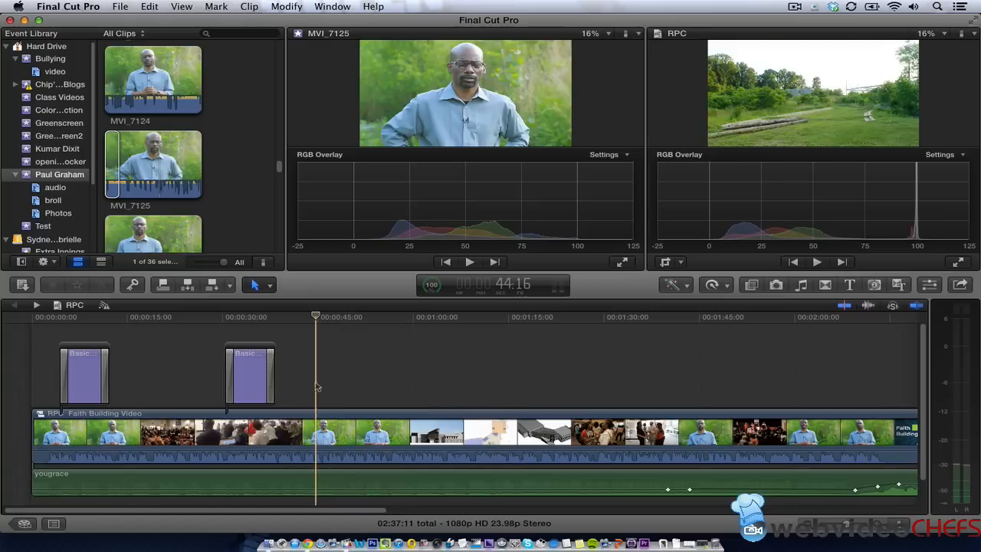
Open the RPC Faith Building Video compound clip and select a range of about 8:12 within the second Graham 1 clip
{"action": "double_click", "coordinate": [320, 433]}
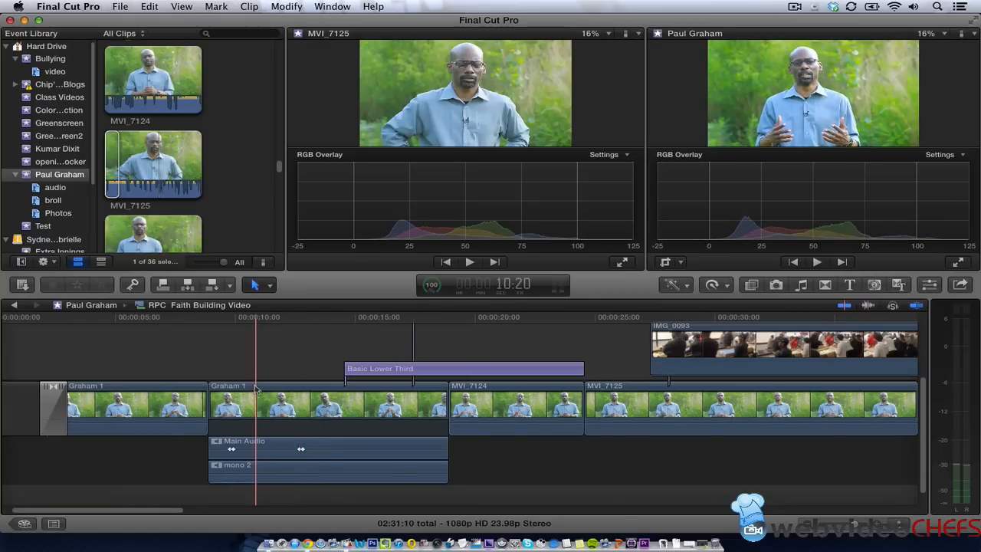
{"action": "key", "text": "r"}
{"action": "left_click_drag", "start_coordinate": [235, 392], "coordinate": [438, 404]}
{"action": "key", "text": "space"}
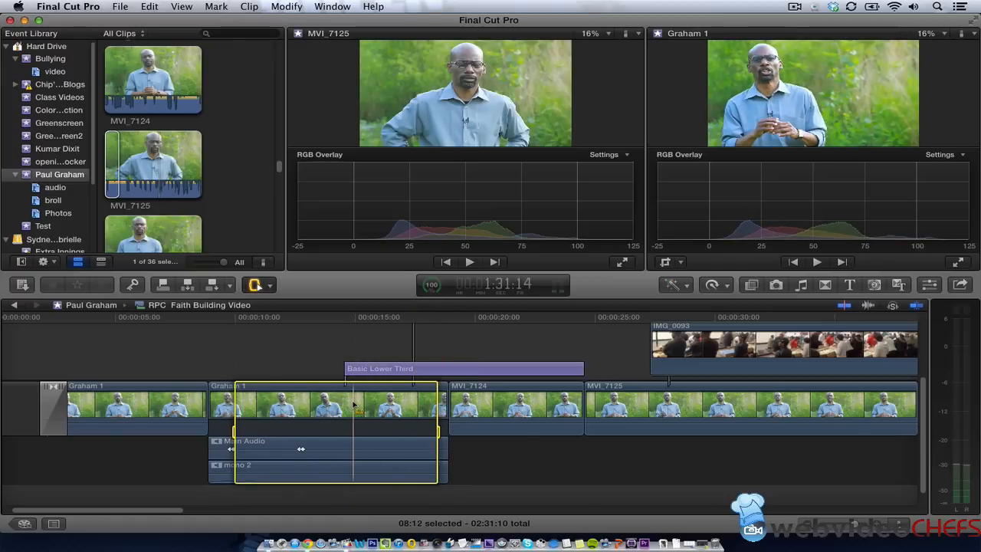
Hide the video scopes in both viewers and close the Event Viewer
{"action": "left_click", "coordinate": [611, 33]}
{"action": "left_click", "coordinate": [631, 31]}
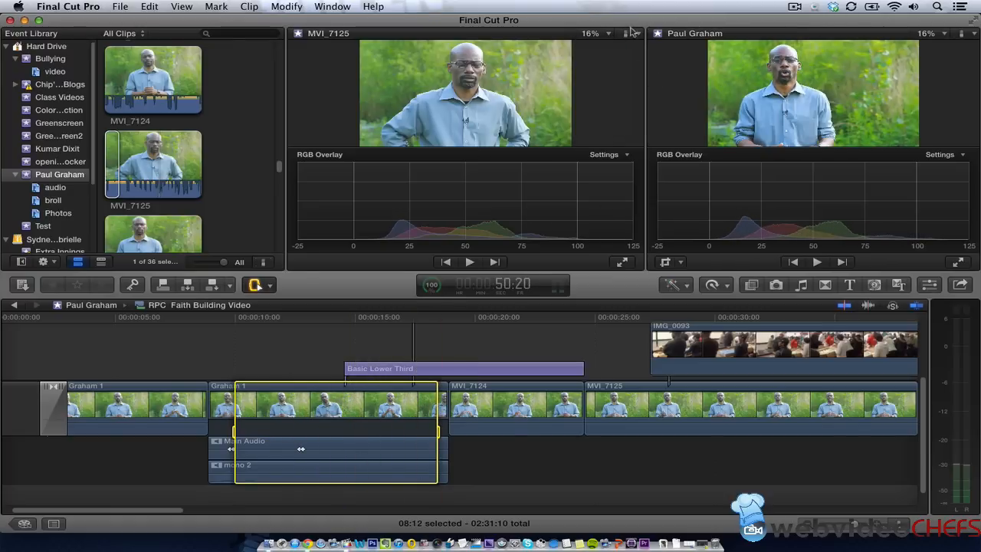
{"action": "left_click", "coordinate": [637, 34]}
{"action": "left_click", "coordinate": [678, 58]}
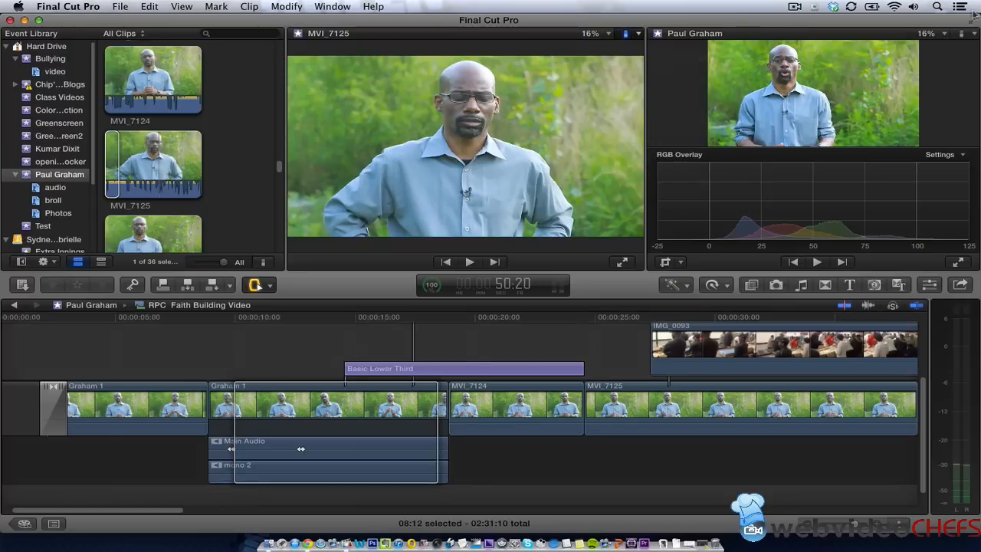
{"action": "left_click", "coordinate": [974, 34]}
{"action": "left_click", "coordinate": [955, 59]}
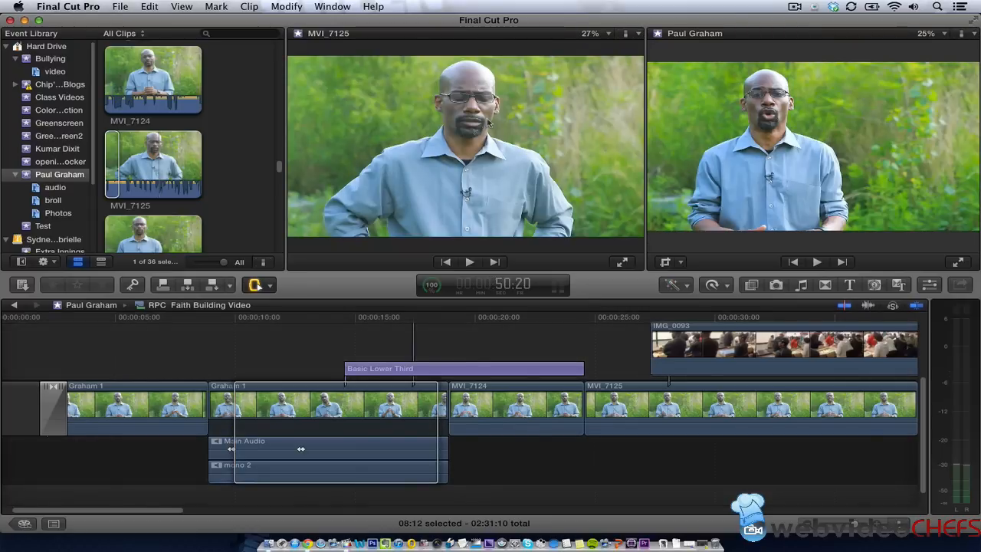
{"action": "key", "text": "ctrl+super+3"}
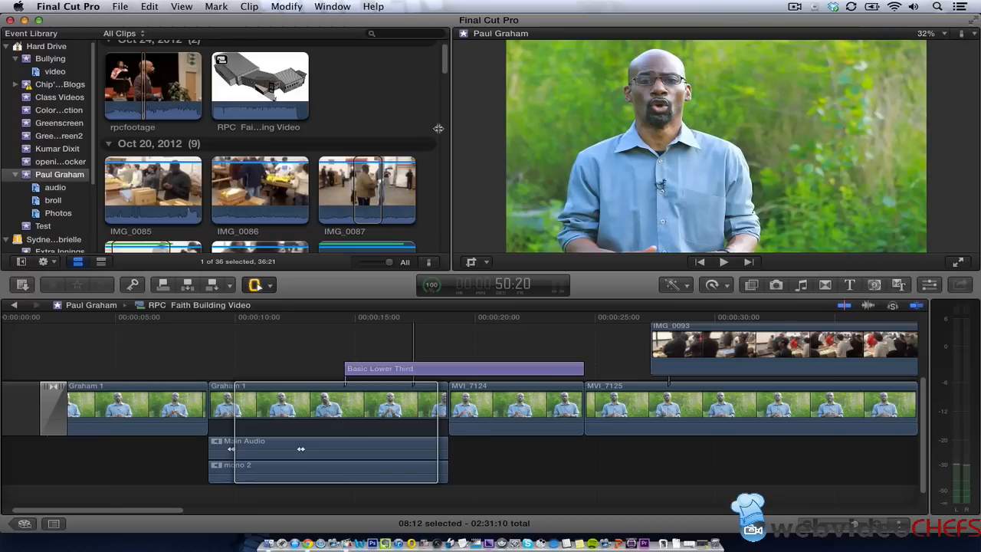
Play the selected range of the second Graham 1 clip in a loop with the system sound muted
{"action": "left_click_drag", "start_coordinate": [311, 316], "coordinate": [260, 345]}
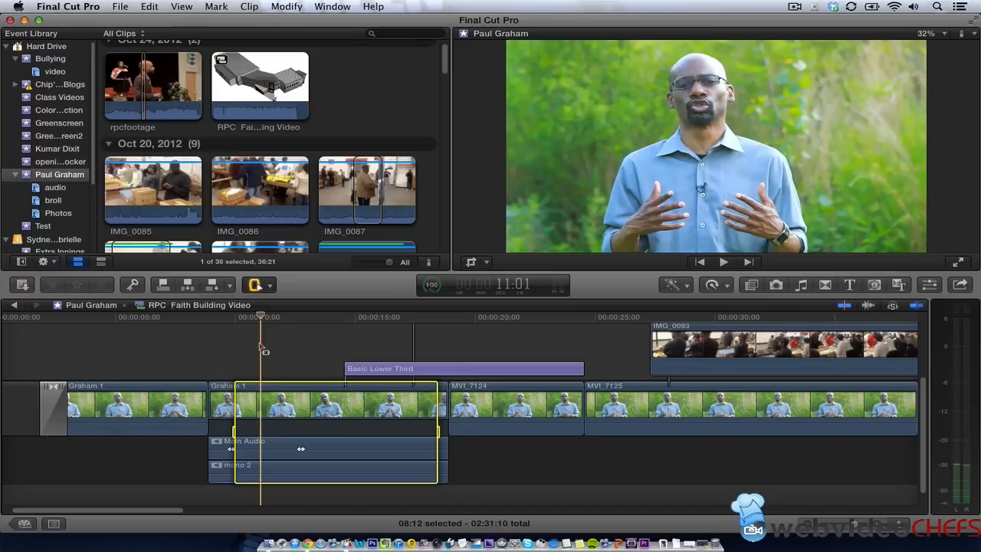
{"action": "left_click", "coordinate": [184, 6]}
{"action": "mouse_move", "coordinate": [210, 25]}
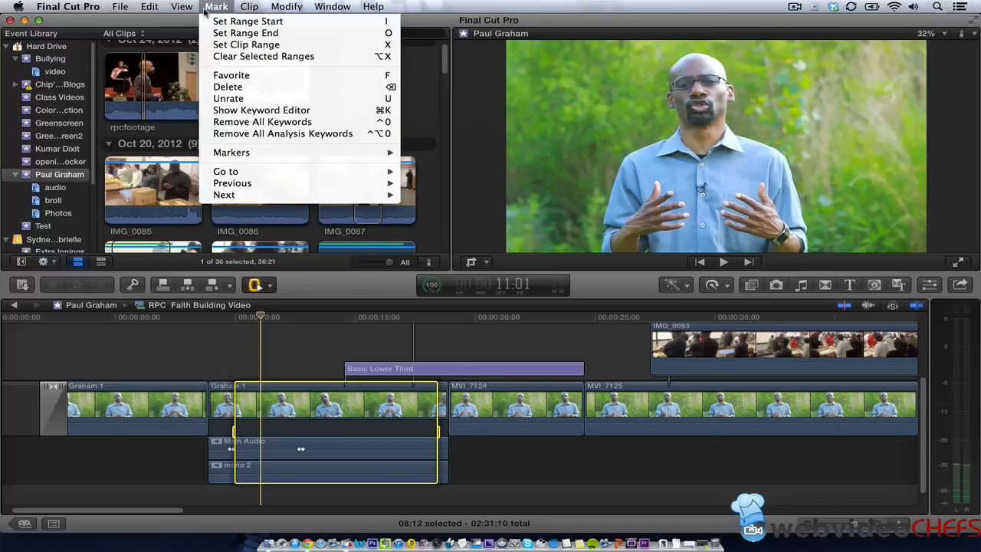
{"action": "left_click", "coordinate": [181, 8]}
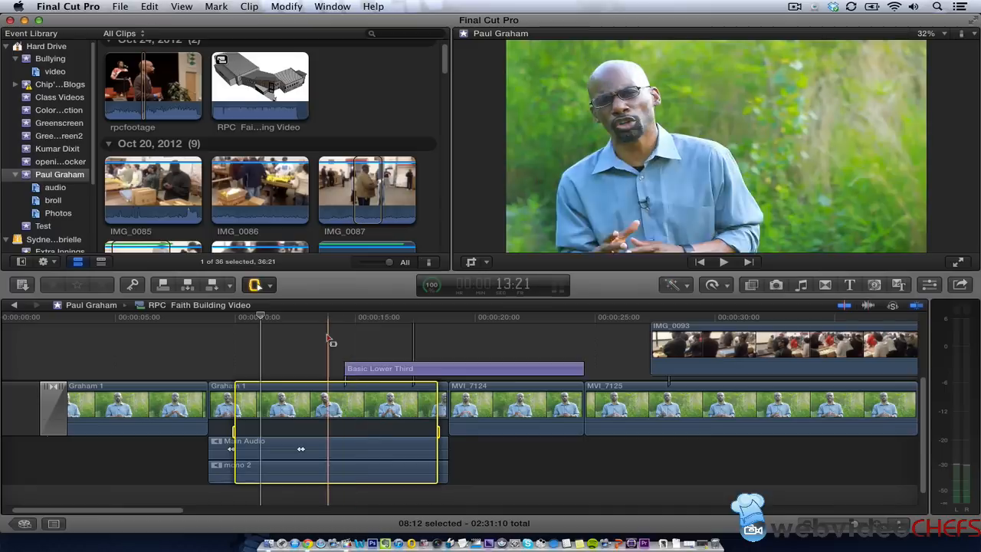
{"action": "key", "text": "slash"}
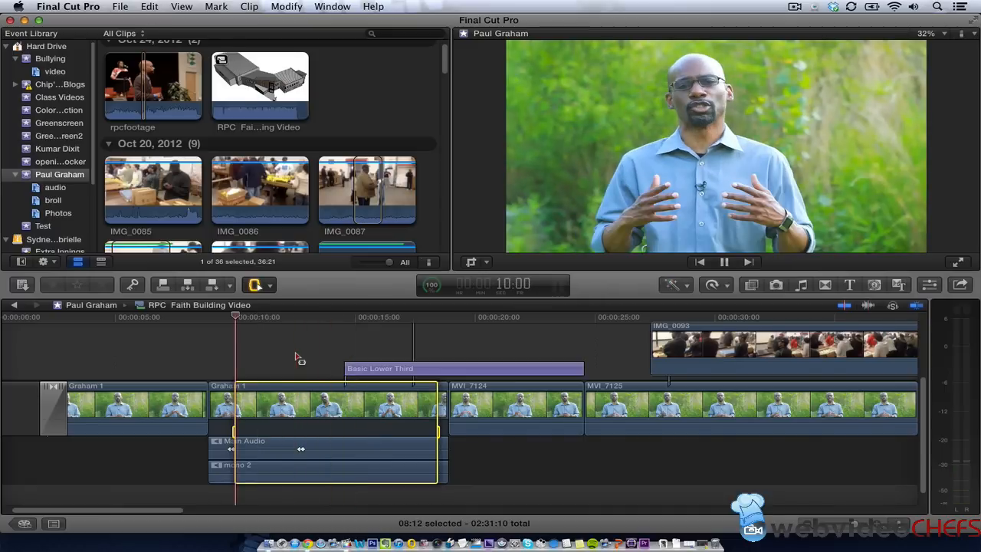
{"action": "key", "text": "XF86AudioMute"}
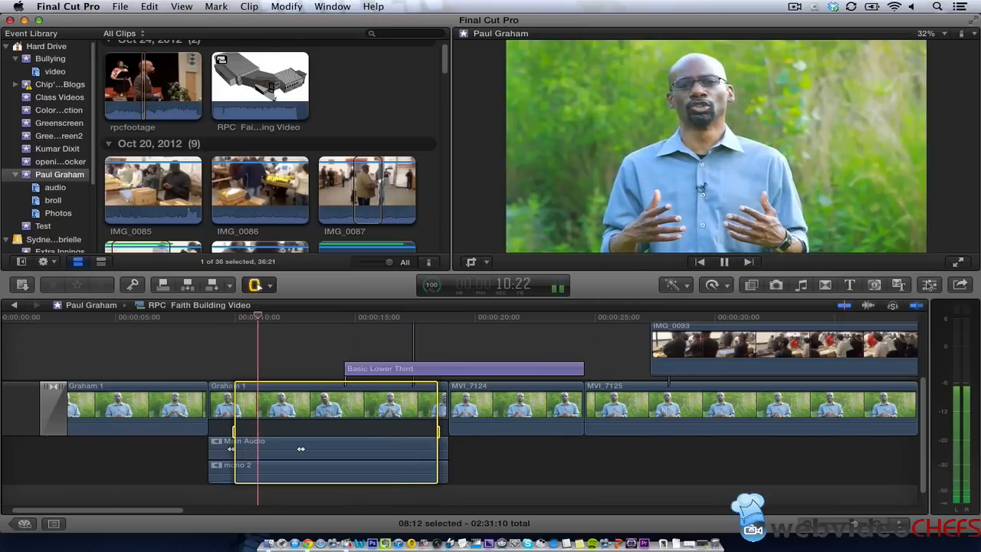
Add a second color correction to the looping Graham 1 clip and open Correction 2's color adjustments
{"action": "left_click", "coordinate": [929, 285]}
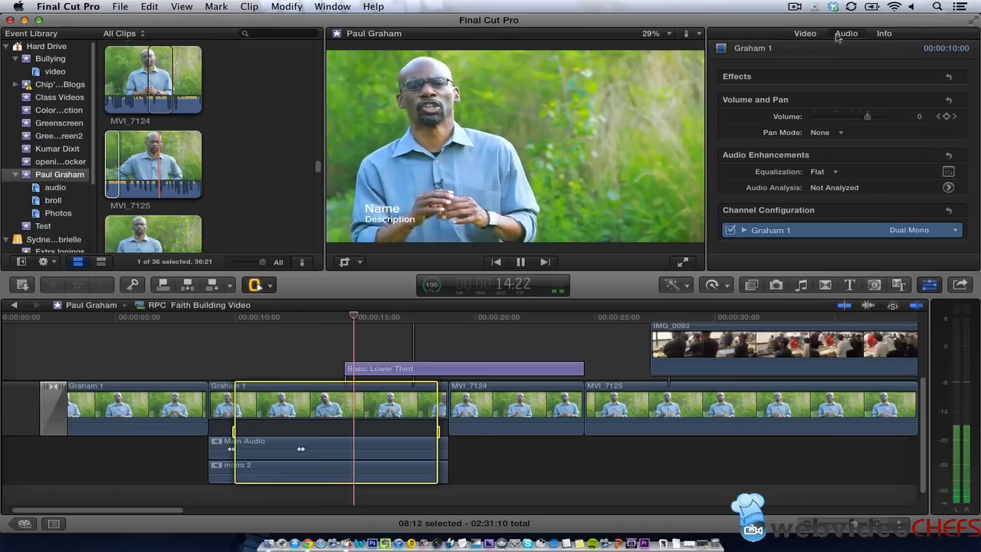
{"action": "left_click", "coordinate": [811, 35]}
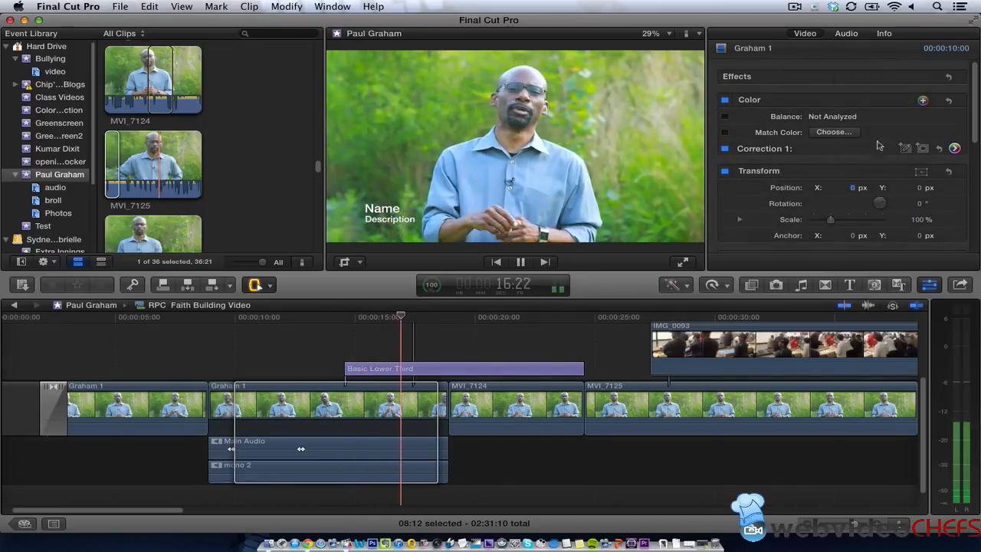
{"action": "left_click", "coordinate": [923, 100]}
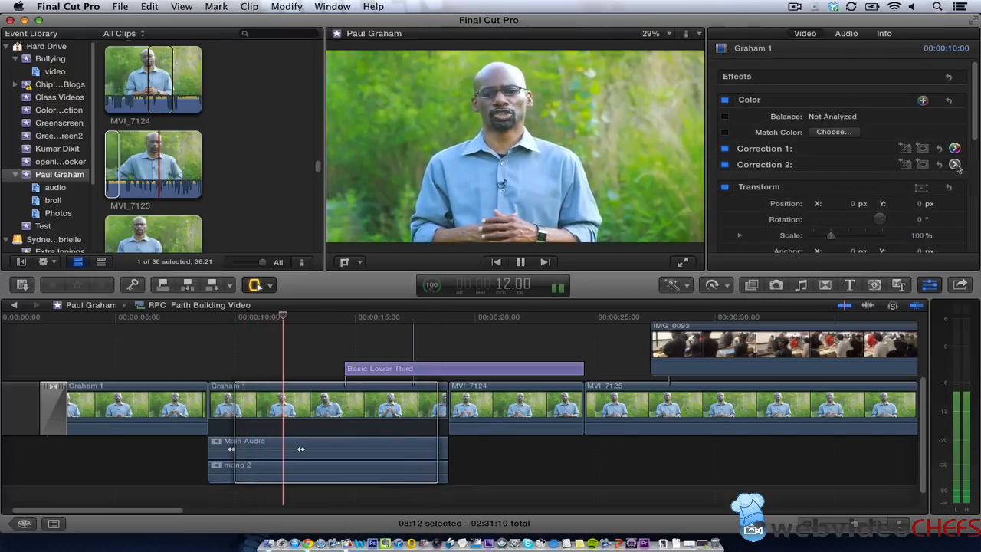
{"action": "left_click", "coordinate": [927, 164]}
Tint Correction 2 during playback with Global at about 114° and -18%, stronger blue Highlights and shifted Midtones
{"action": "left_click_drag", "start_coordinate": [842, 155], "coordinate": [888, 145]}
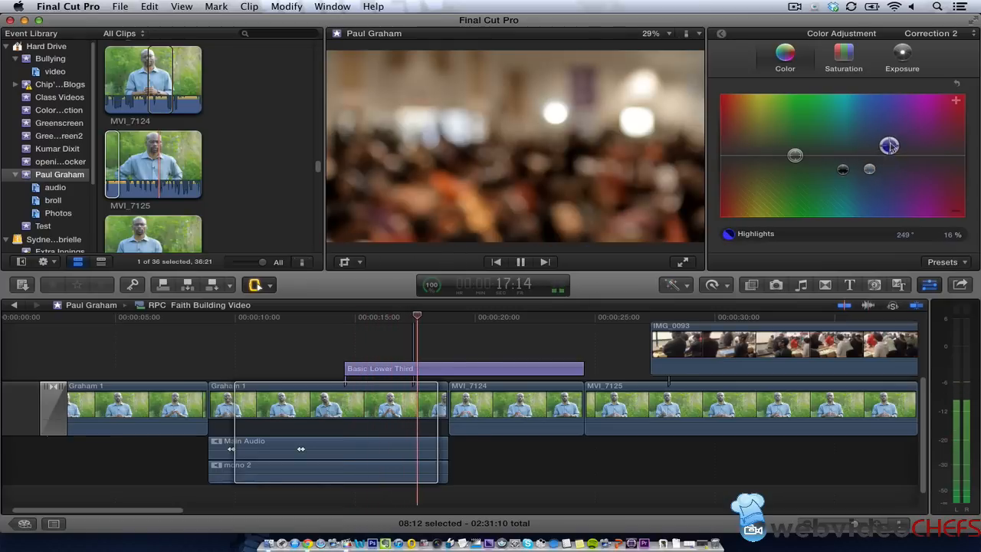
{"action": "left_click_drag", "start_coordinate": [843, 168], "coordinate": [798, 166]}
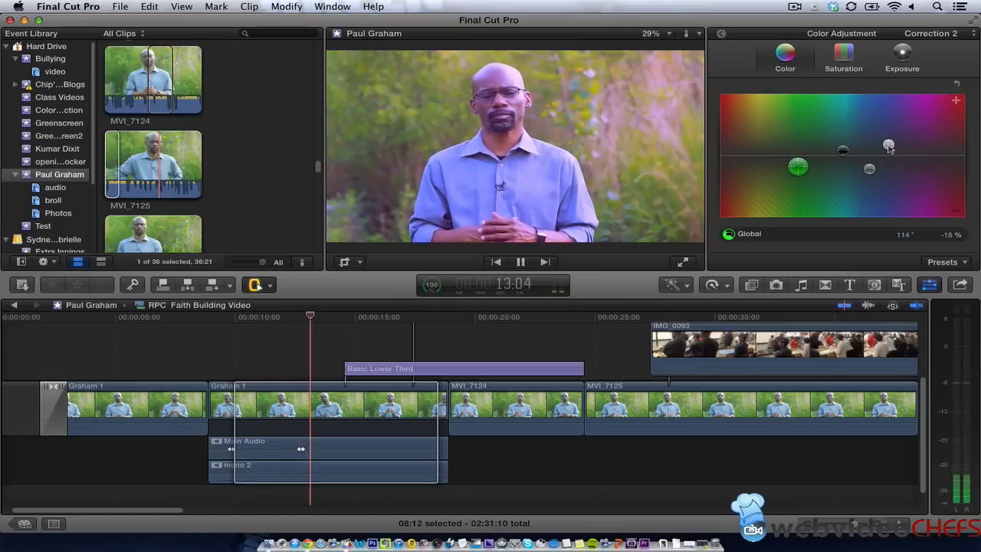
{"action": "left_click_drag", "start_coordinate": [888, 145], "coordinate": [887, 133]}
{"action": "mouse_move", "coordinate": [869, 169]}
{"action": "left_mouse_down"}
{"action": "mouse_move", "coordinate": [891, 157]}
{"action": "mouse_move", "coordinate": [858, 161]}
{"action": "mouse_move", "coordinate": [859, 174]}
{"action": "left_mouse_up"}
Lower Correction 2's Highlights and Midtones saturation, set its Global saturation to -21%, and stop playback
{"action": "left_click", "coordinate": [843, 55]}
{"action": "left_click_drag", "start_coordinate": [930, 156], "coordinate": [929, 175]}
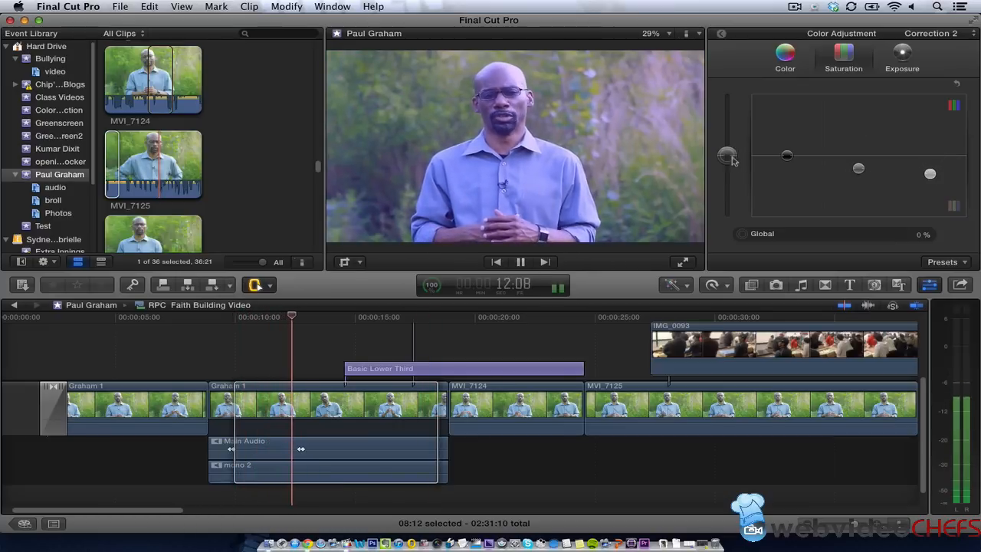
{"action": "left_click_drag", "start_coordinate": [731, 157], "coordinate": [732, 170]}
{"action": "key", "text": "space"}
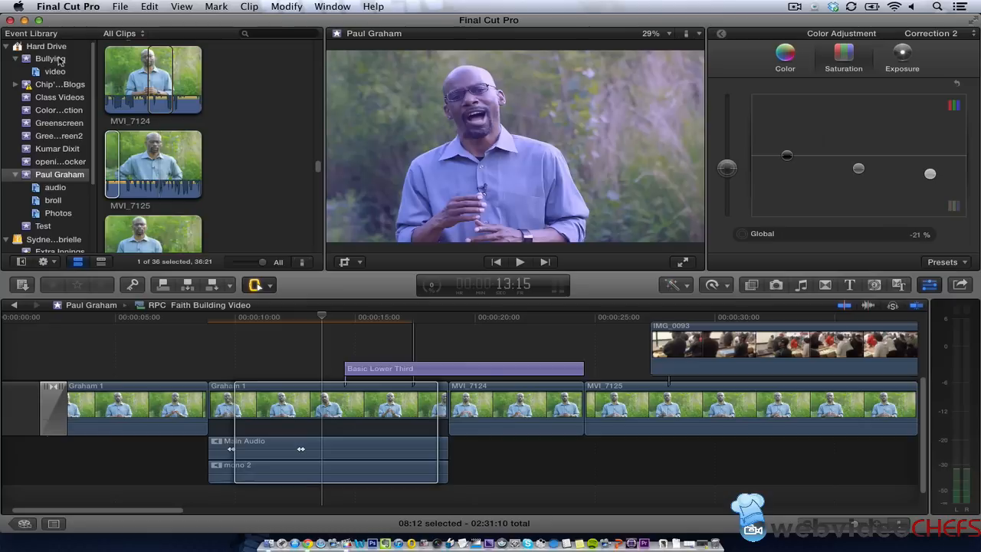
Open Media Import and browse the Hard Drive through Users into the user's home folder
{"action": "left_click", "coordinate": [266, 121]}
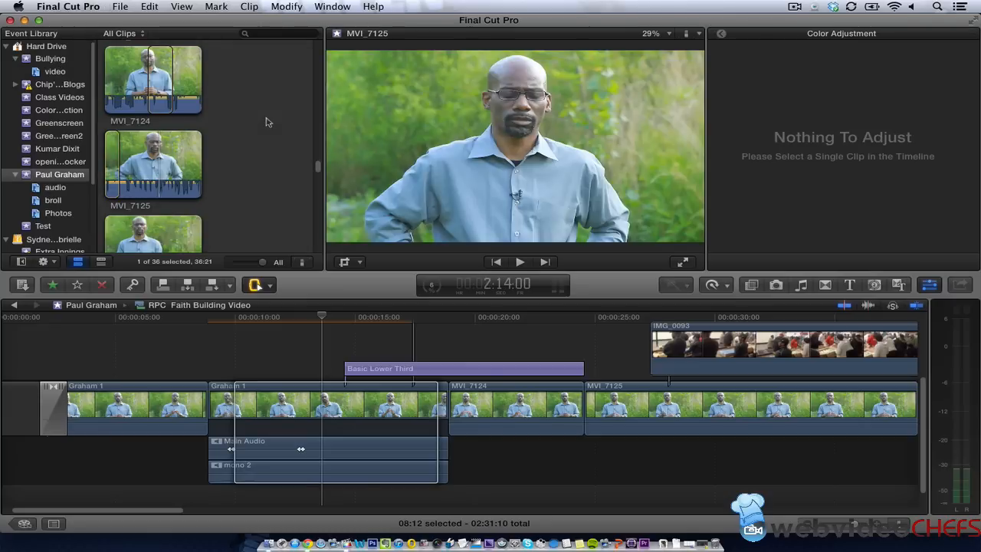
{"action": "key", "text": "super+i"}
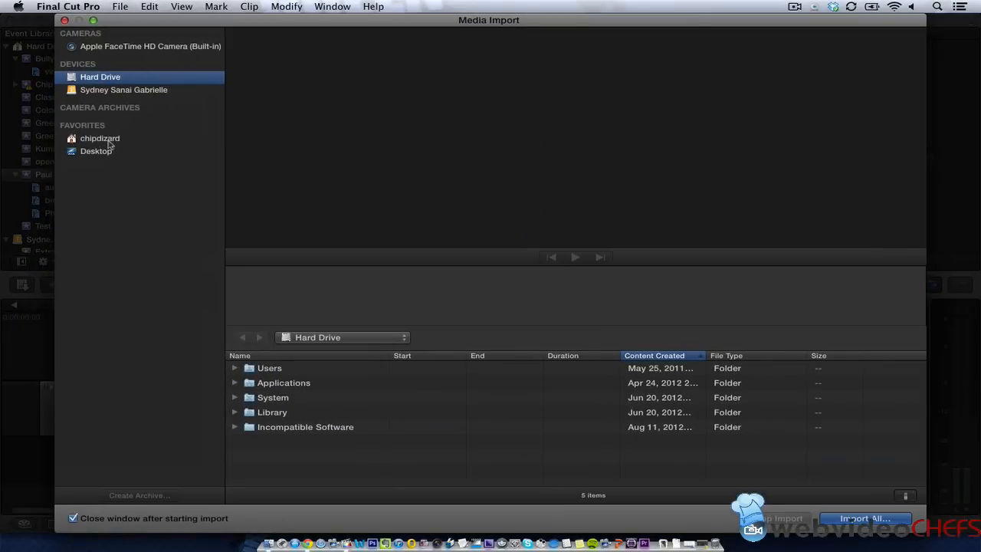
{"action": "left_click", "coordinate": [264, 371]}
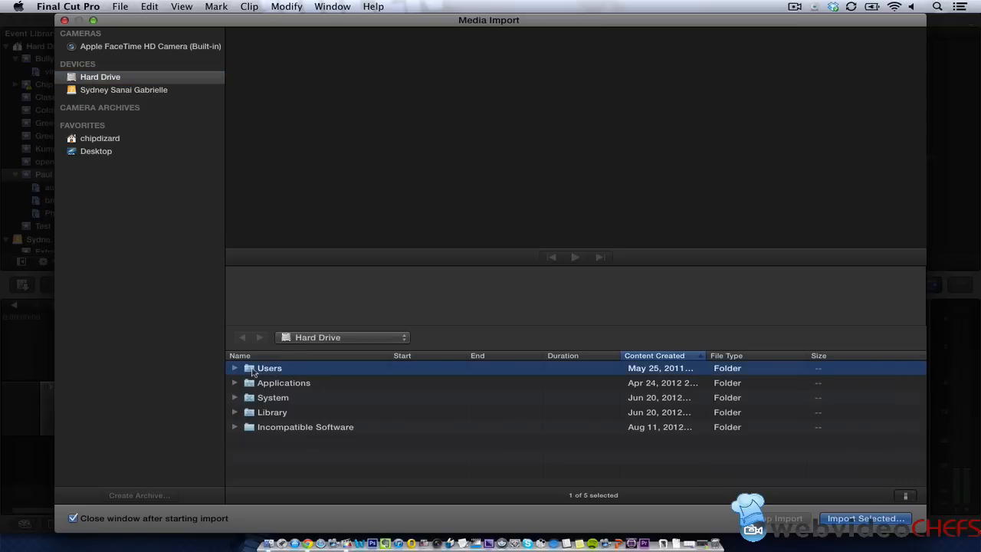
{"action": "double_click", "coordinate": [253, 371]}
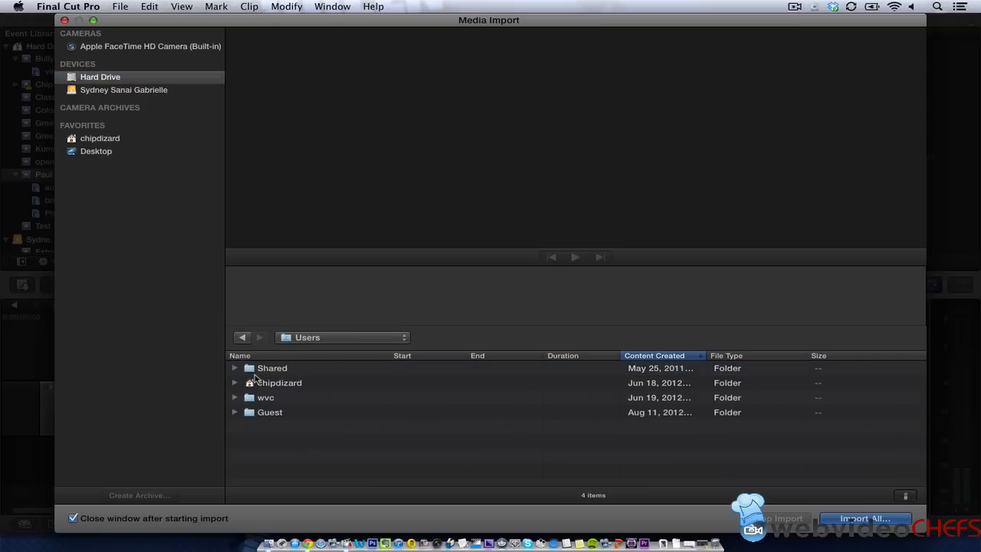
{"action": "left_click", "coordinate": [267, 386]}
{"action": "double_click", "coordinate": [267, 385]}
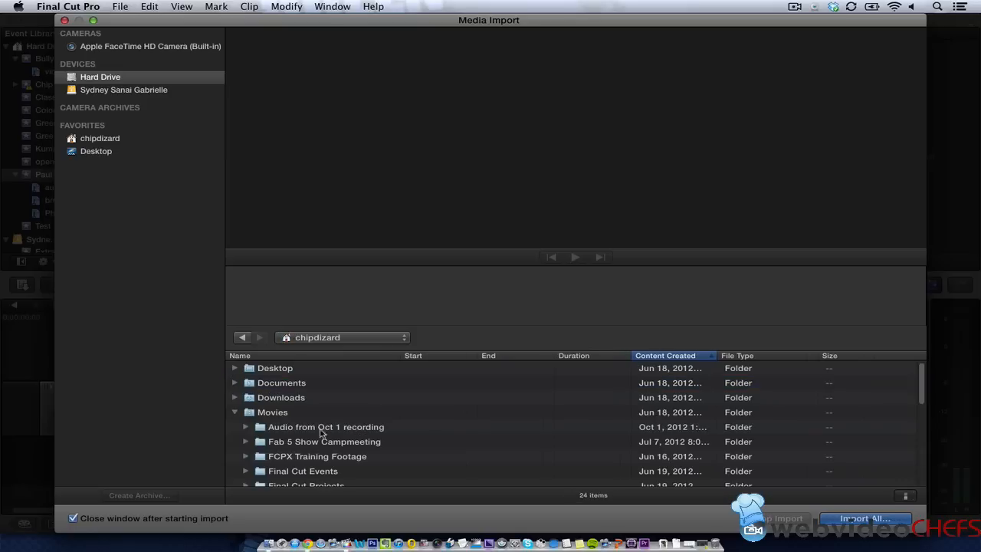
Add the Movies folder to the import Favorites and close the Media Import window
{"action": "left_click", "coordinate": [261, 414]}
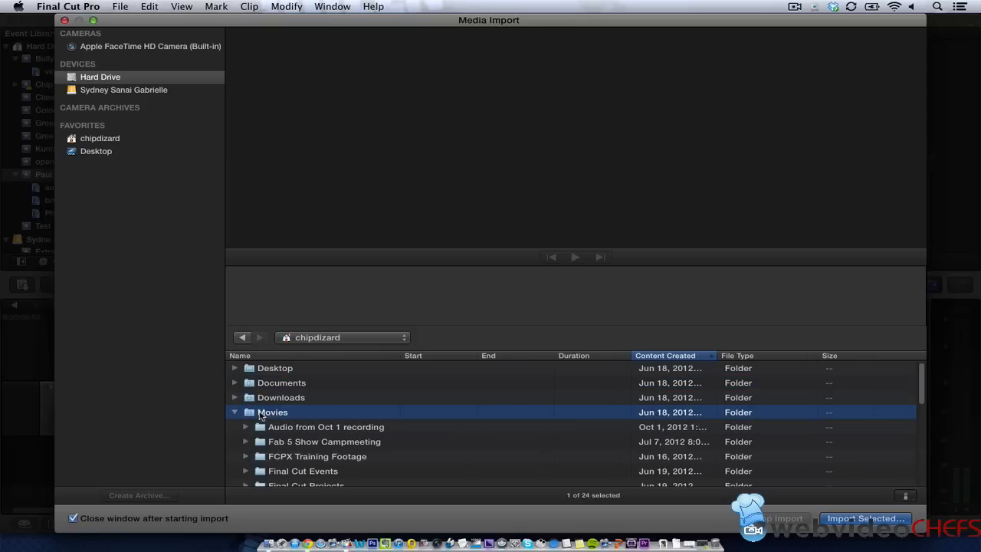
{"action": "right_click", "coordinate": [261, 414]}
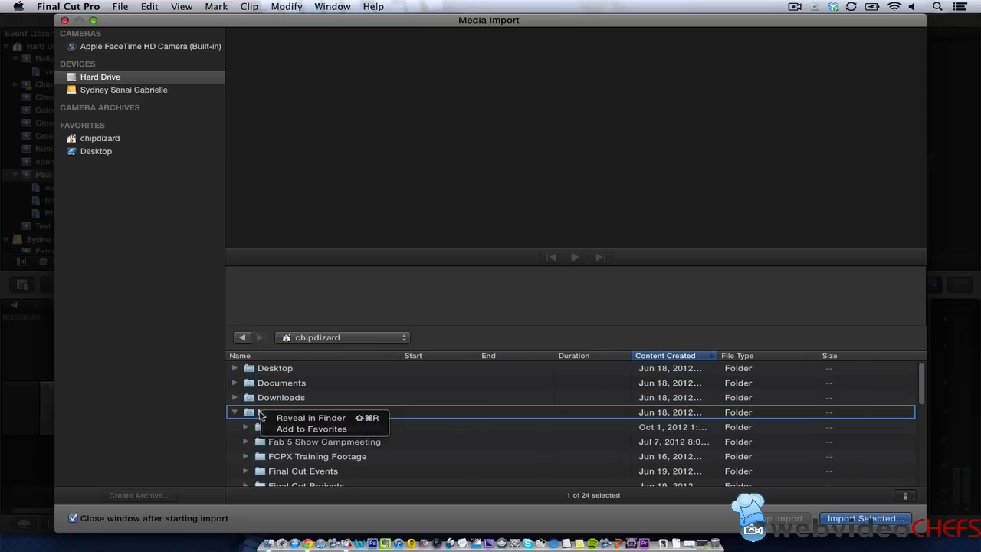
{"action": "left_click", "coordinate": [299, 432]}
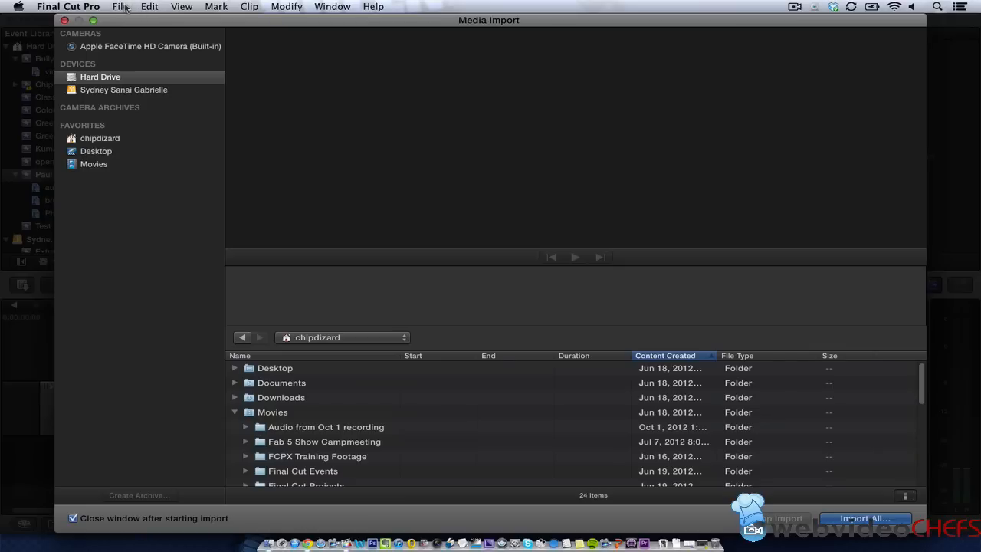
{"action": "left_click", "coordinate": [66, 21]}
Move the playhead to 10:00 and select the first Graham 1 clip with the Select tool
{"action": "left_click_drag", "start_coordinate": [249, 316], "coordinate": [231, 319]}
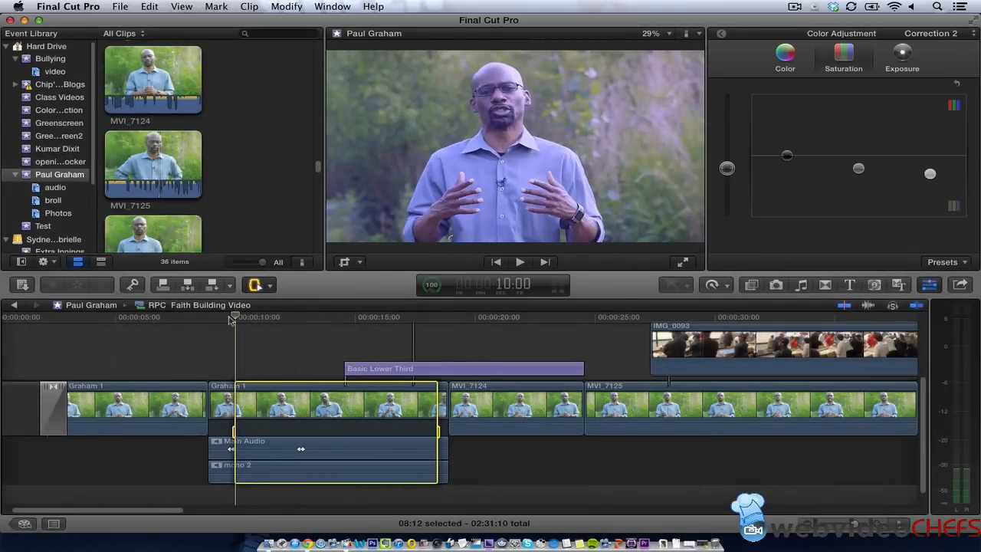
{"action": "key", "text": "a"}
{"action": "left_click", "coordinate": [150, 6]}
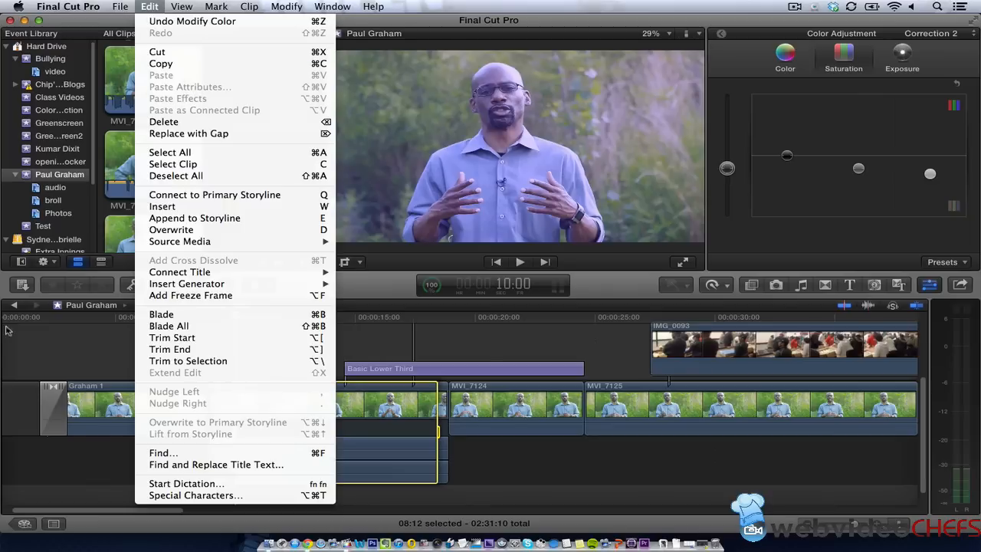
{"action": "left_click", "coordinate": [64, 390]}
{"action": "left_click", "coordinate": [149, 406]}
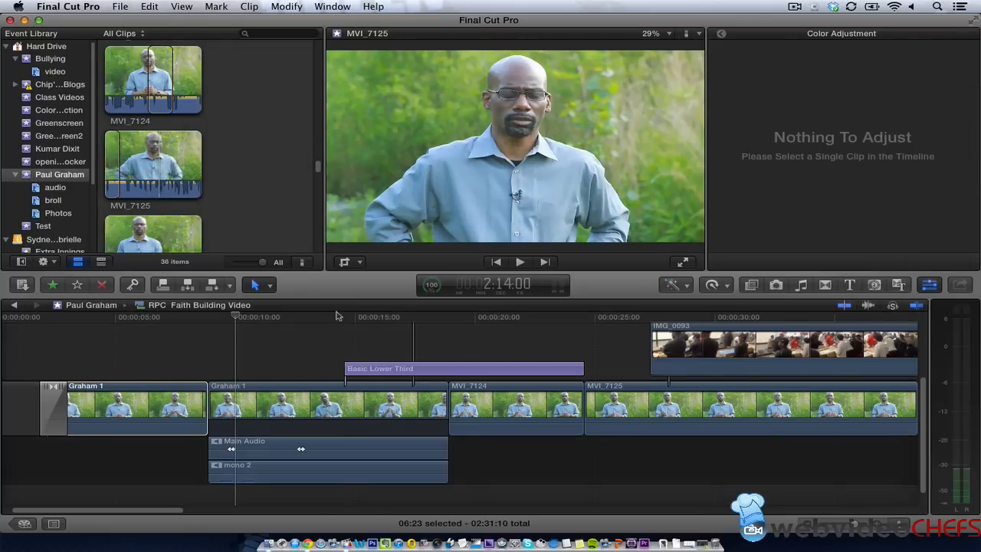
Select the connected IMG_0093 clip and place the playhead inside it at 30:09
{"action": "left_click", "coordinate": [661, 356]}
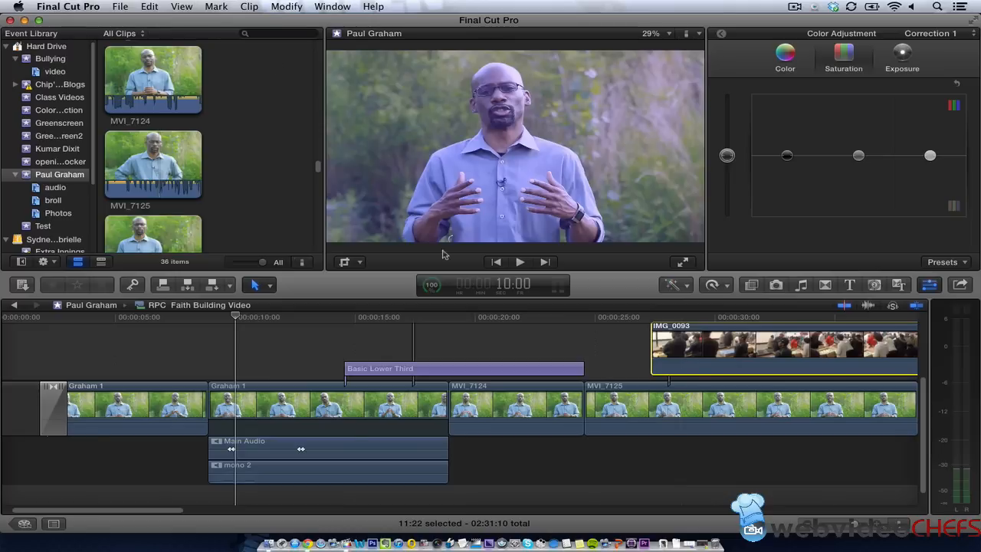
{"action": "left_click", "coordinate": [724, 316]}
{"action": "left_click", "coordinate": [147, 7]}
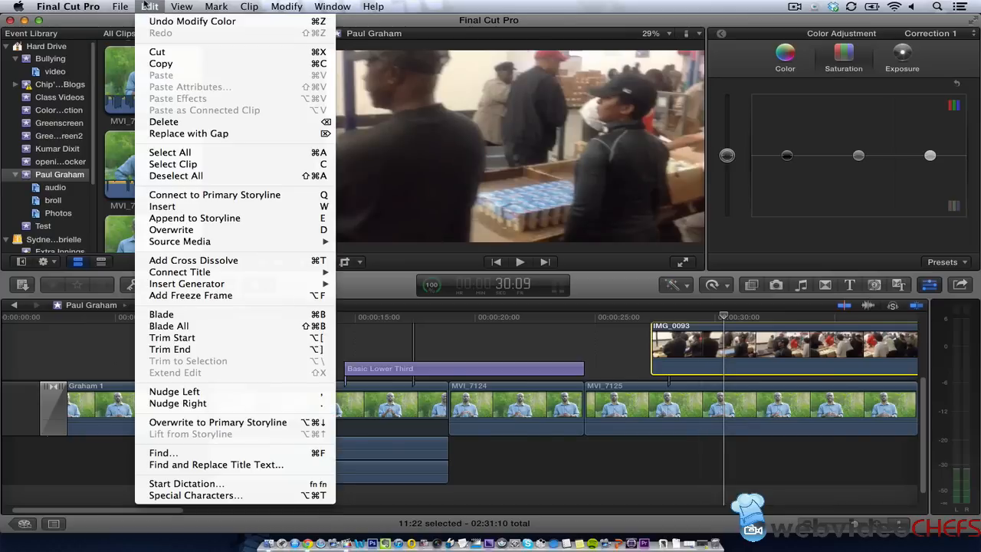
{"action": "left_click", "coordinate": [104, 414]}
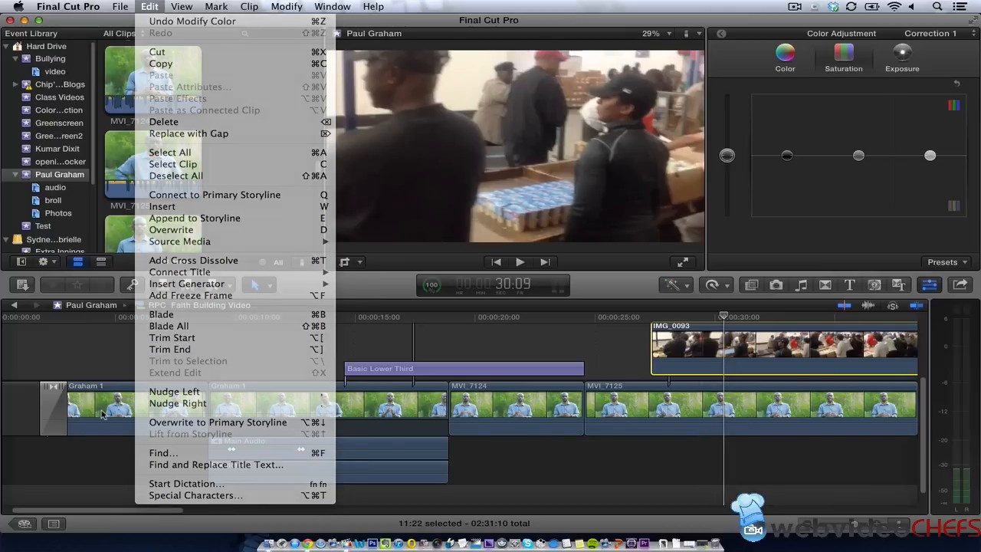
Copy the first Graham 1 clip in the timeline
{"action": "left_click", "coordinate": [103, 412]}
{"action": "left_click", "coordinate": [147, 6]}
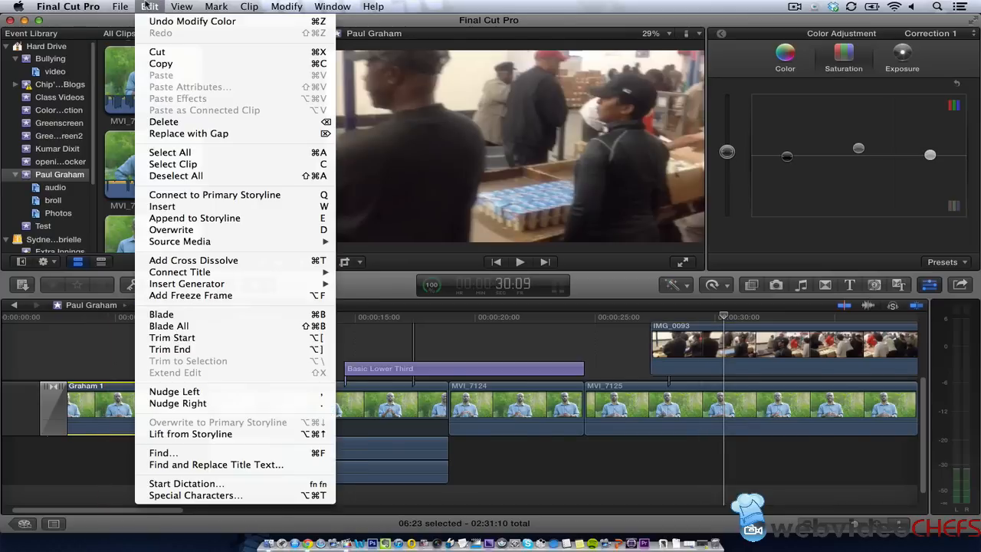
{"action": "left_click", "coordinate": [183, 64]}
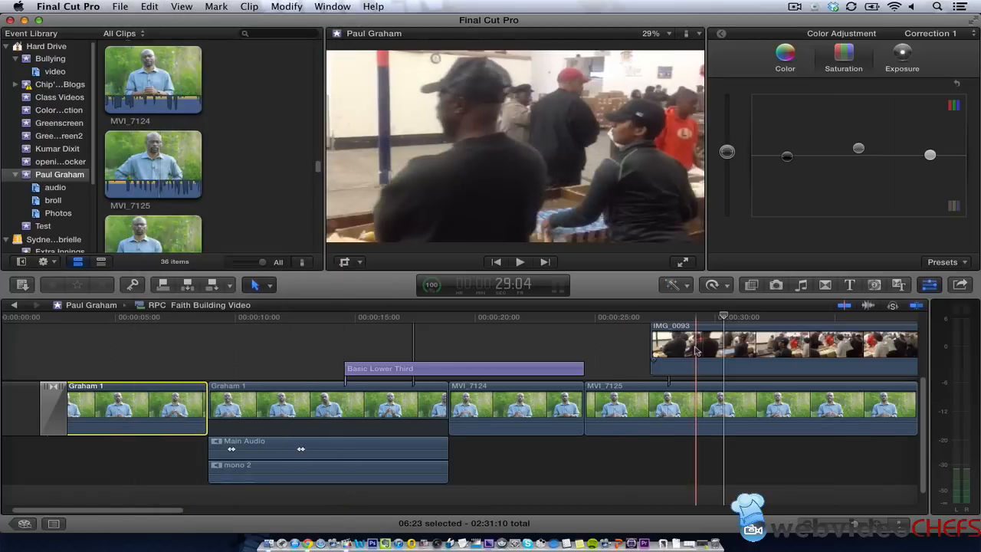
Open Paste Attributes for the IMG_0093 clip, choose only the Color attribute, and cancel the dialog
{"action": "left_click", "coordinate": [693, 349]}
{"action": "left_click", "coordinate": [145, 6]}
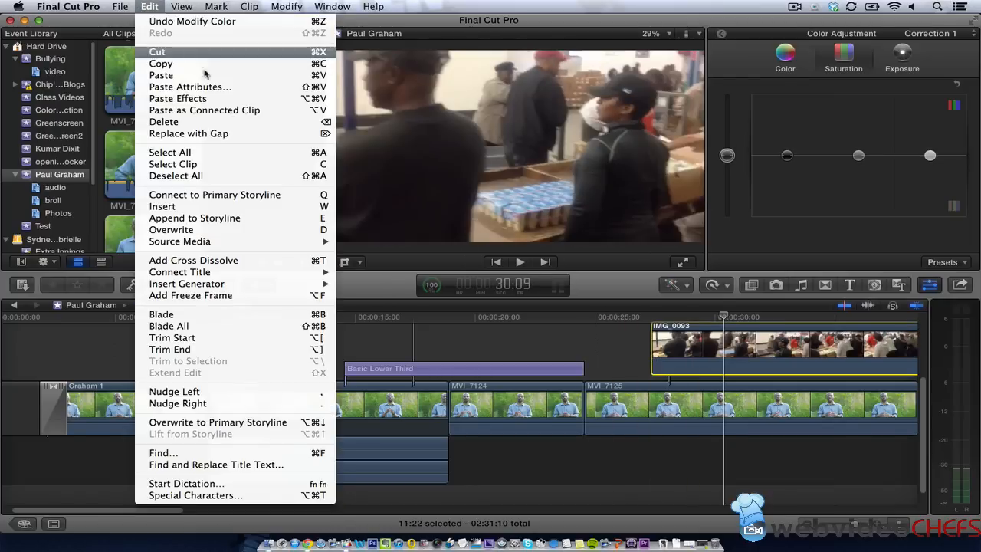
{"action": "left_click", "coordinate": [223, 89]}
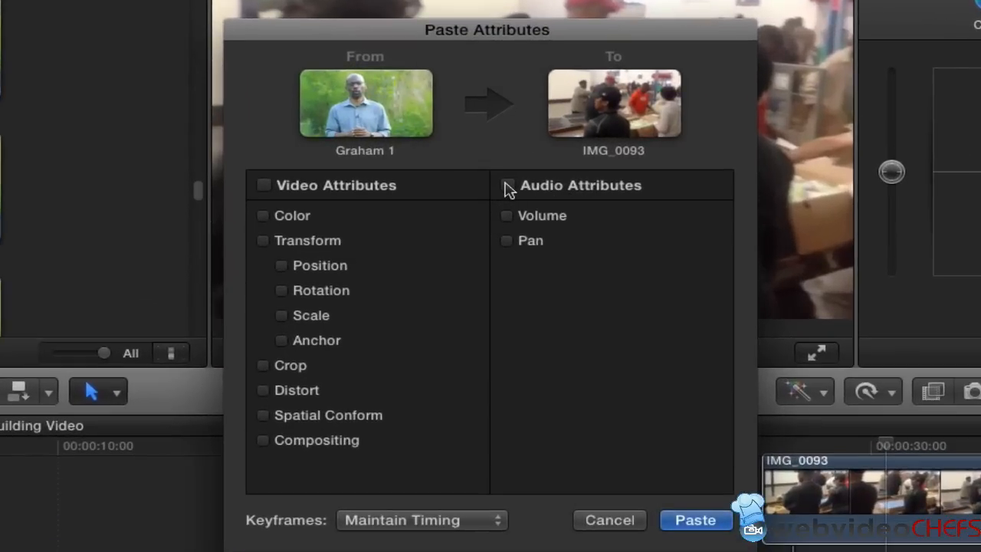
{"action": "left_click", "coordinate": [264, 215]}
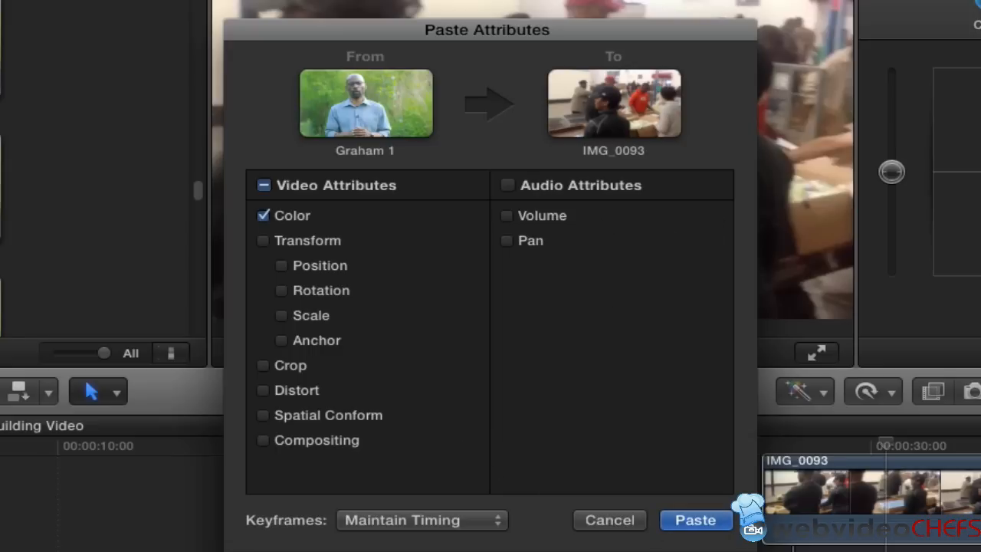
{"action": "left_click", "coordinate": [609, 529]}
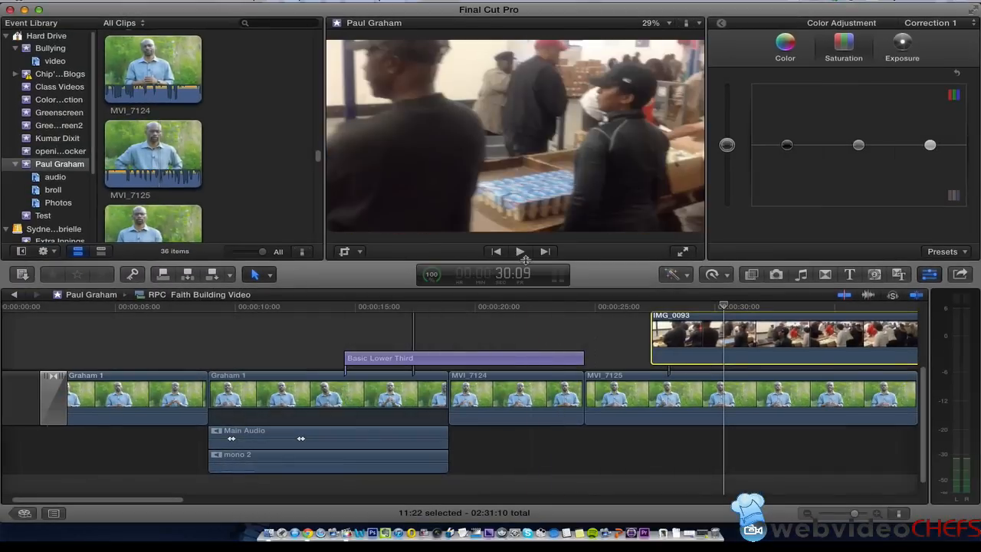
Hide the Inspector, deselect the IMG_0093 clip and park the playhead at 12:06
{"action": "key", "text": "super+4"}
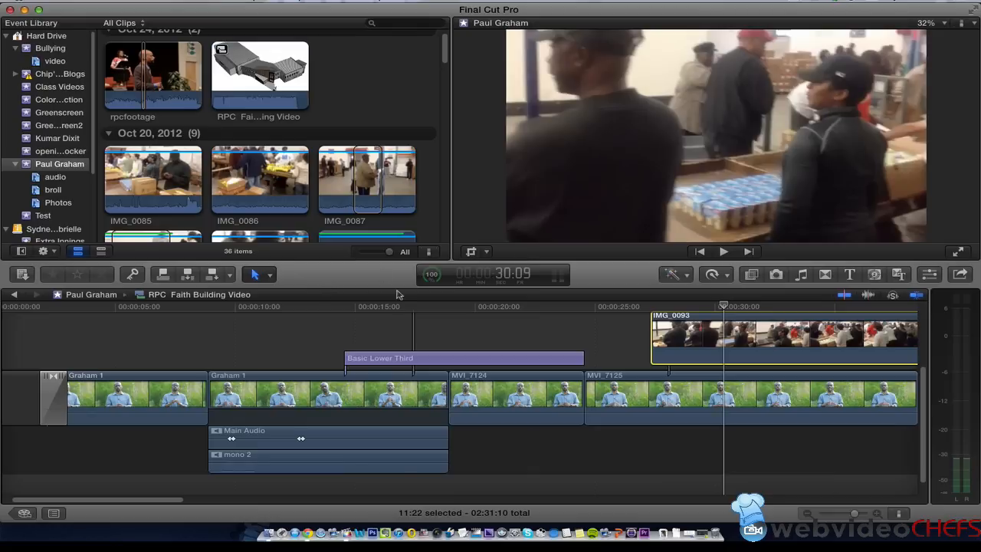
{"action": "left_click", "coordinate": [288, 326]}
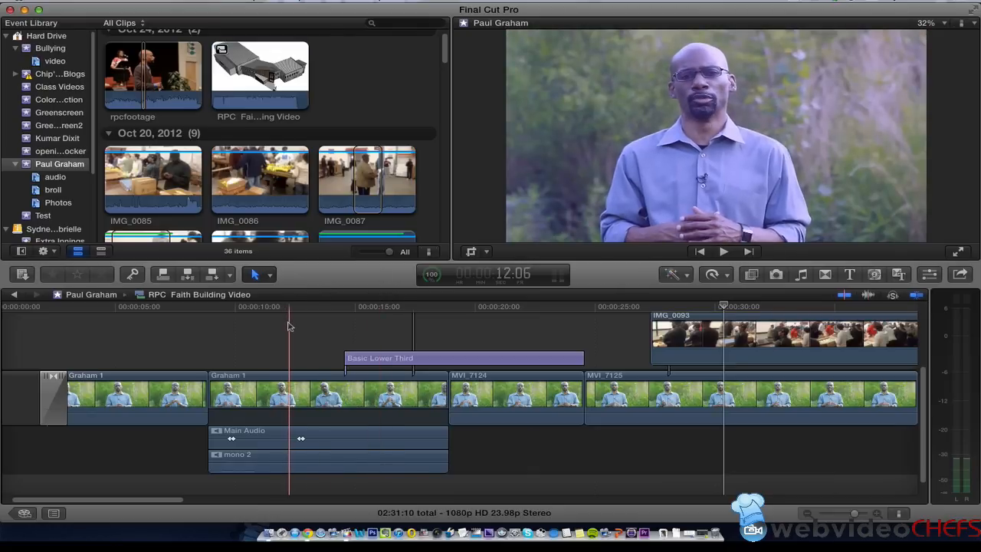
{"action": "left_click", "coordinate": [288, 326]}
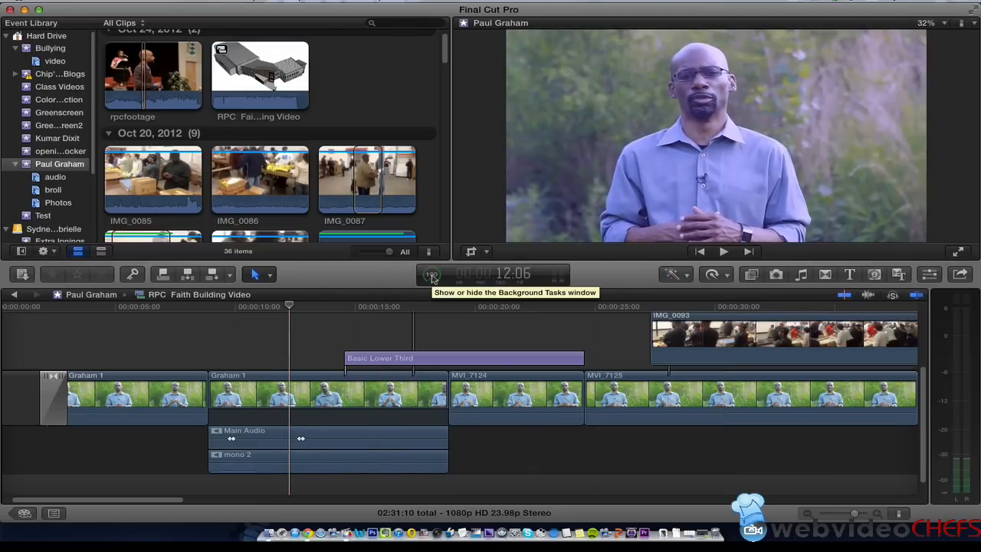
Look over the task categories in the Background Tasks window and close it
{"action": "left_click", "coordinate": [433, 276]}
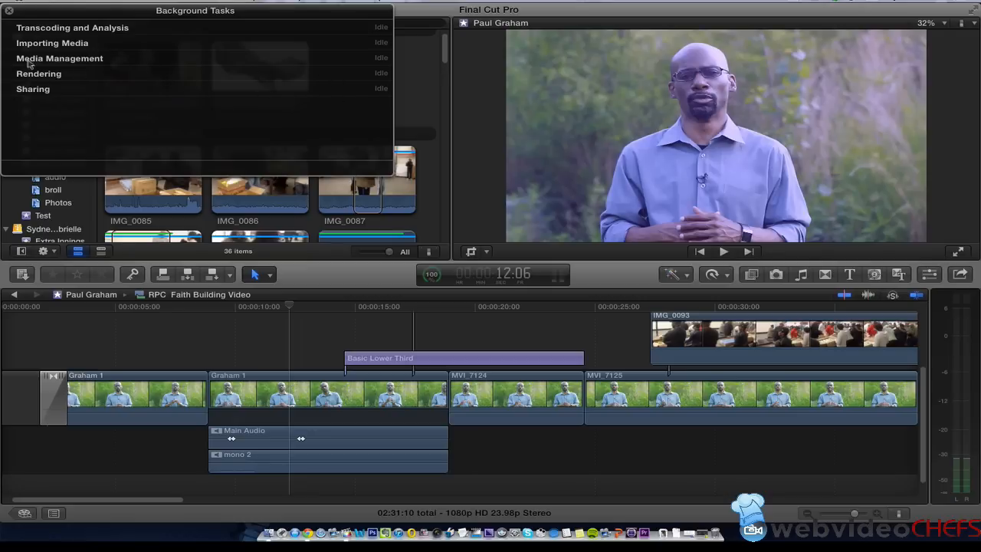
{"action": "left_click", "coordinate": [9, 11]}
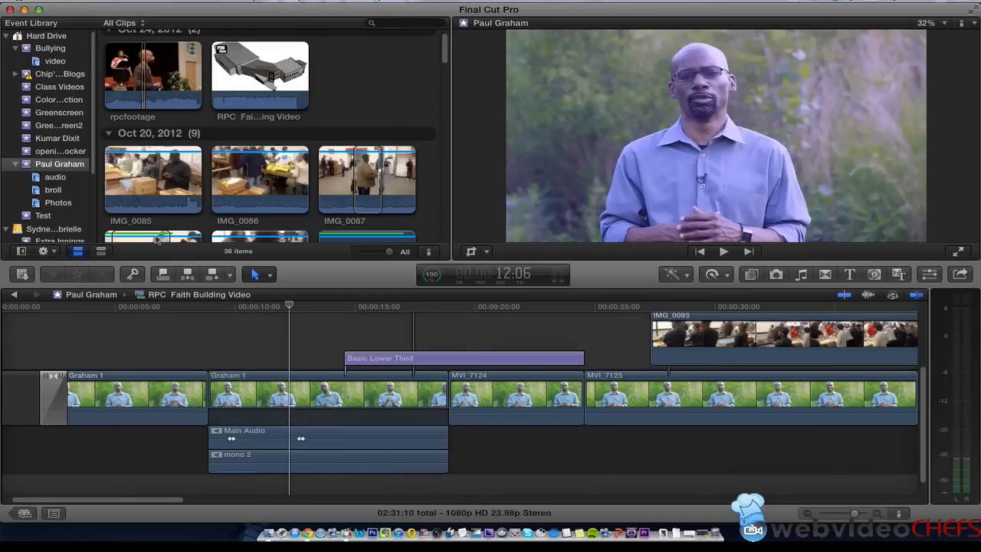
Rename the MVI_7124 clip in the timeline as Graham3
{"action": "left_click", "coordinate": [468, 384]}
{"action": "right_click", "coordinate": [470, 380]}
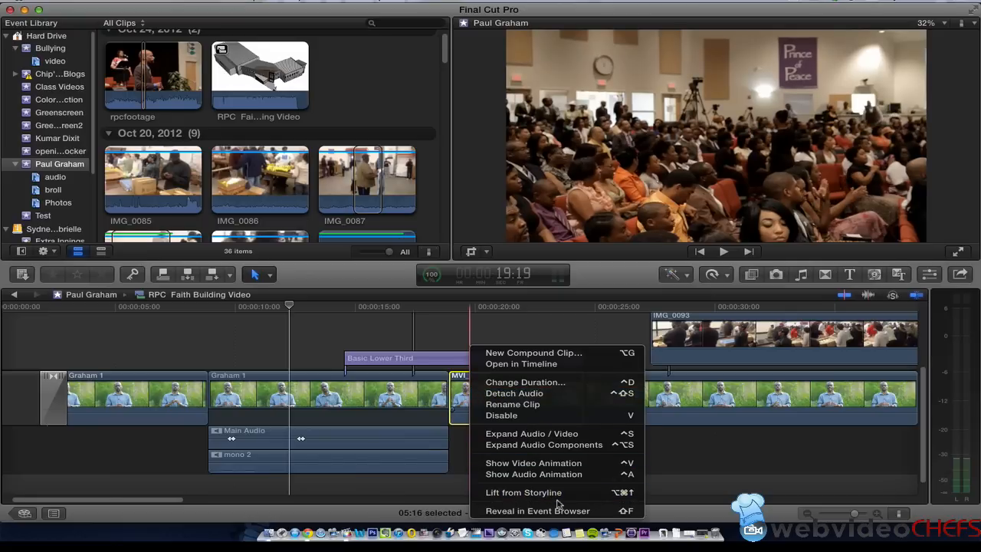
{"action": "left_click", "coordinate": [539, 405]}
{"action": "type", "text": "G"}
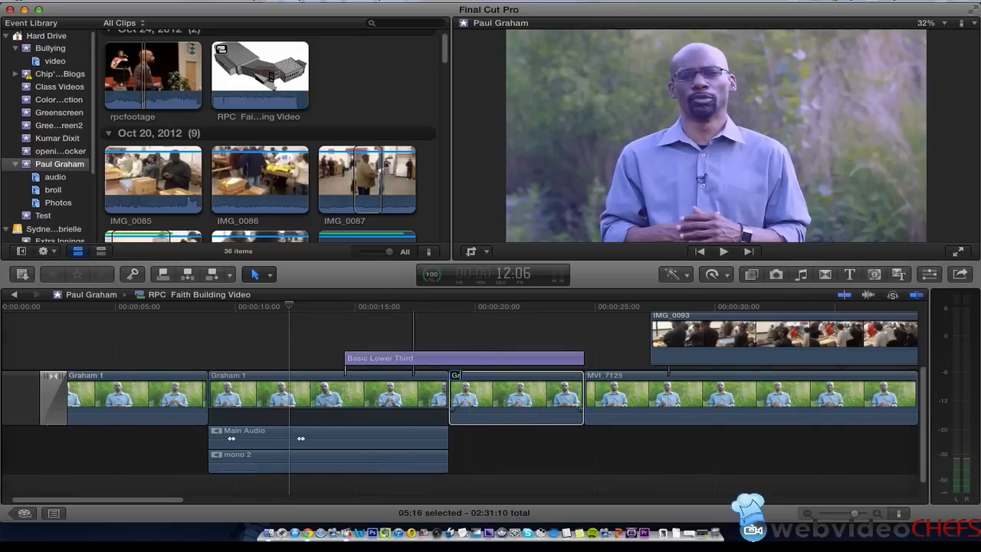
{"action": "type", "text": "raham3"}
{"action": "key", "text": "Return"}
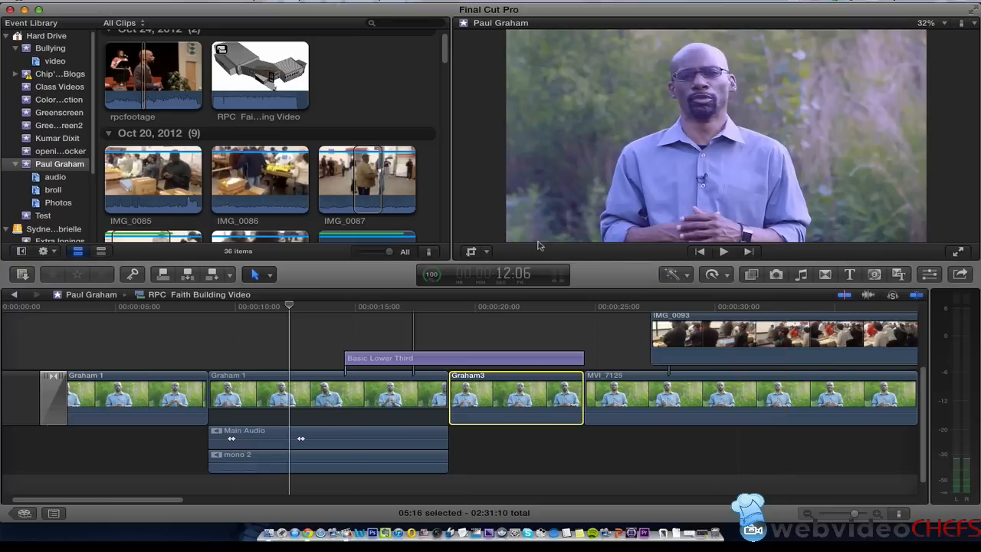
{"action": "left_click", "coordinate": [183, 0]}
{"action": "mouse_move", "coordinate": [201, 1]}
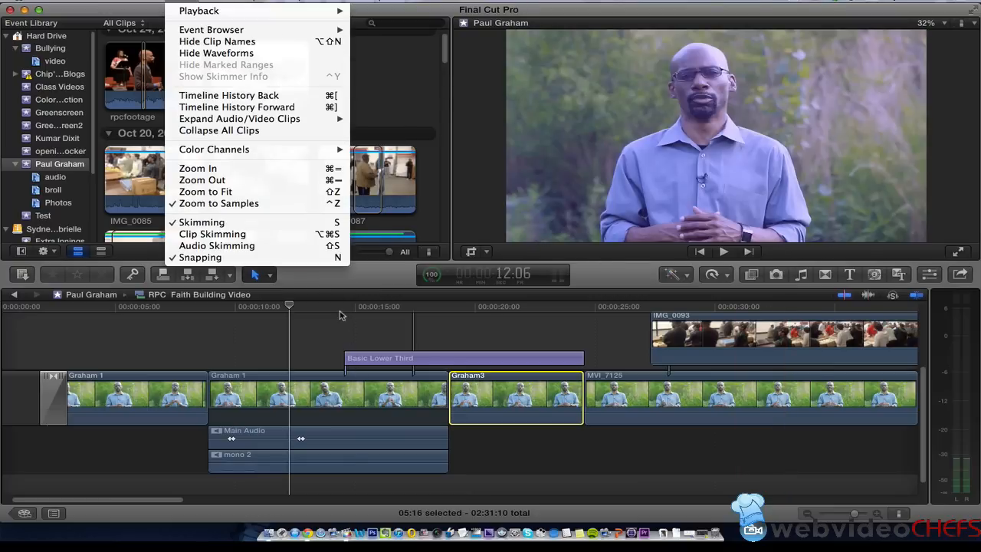
{"action": "left_click", "coordinate": [340, 311]}
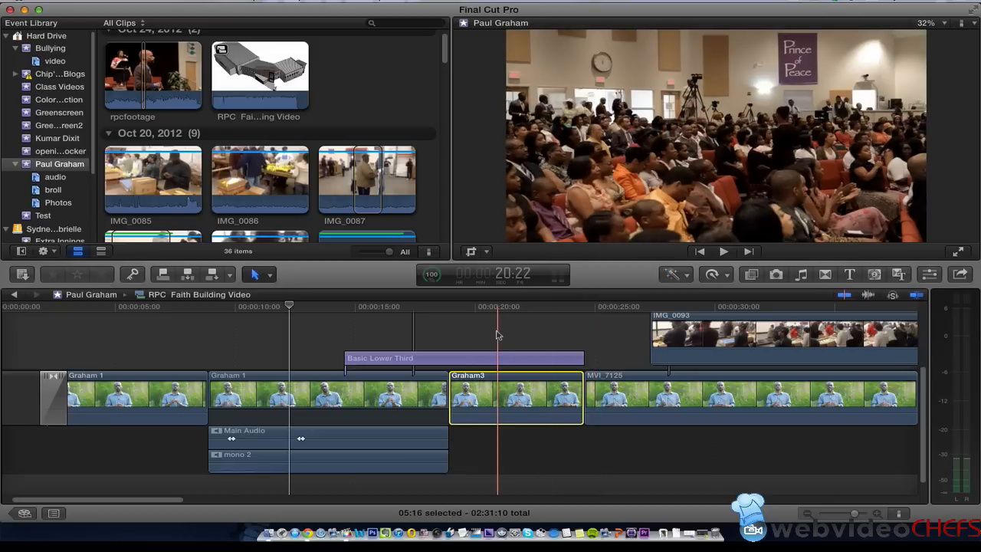
Select the RPC Faith Building Video compound clip in the Event Browser and the RPC - Sheet - Z1 clip just after 1:10 in the timeline
{"action": "left_click", "coordinate": [261, 74]}
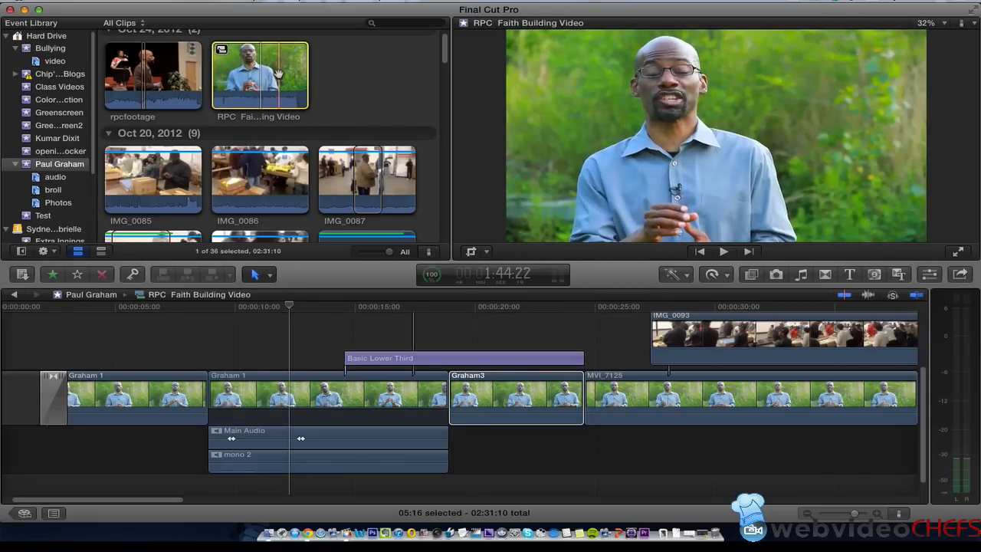
{"action": "left_click_drag", "start_coordinate": [156, 502], "coordinate": [424, 511]}
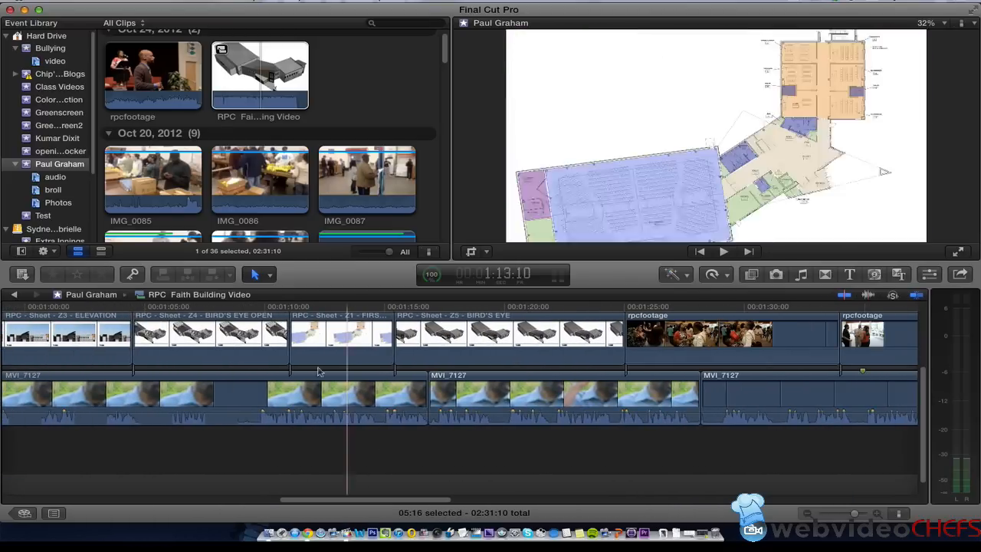
{"action": "left_click", "coordinate": [366, 337]}
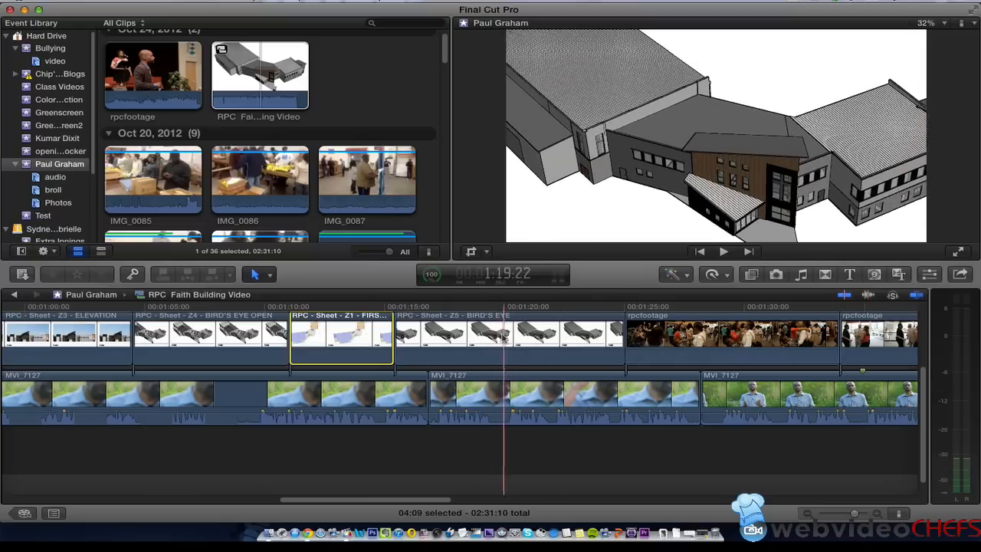